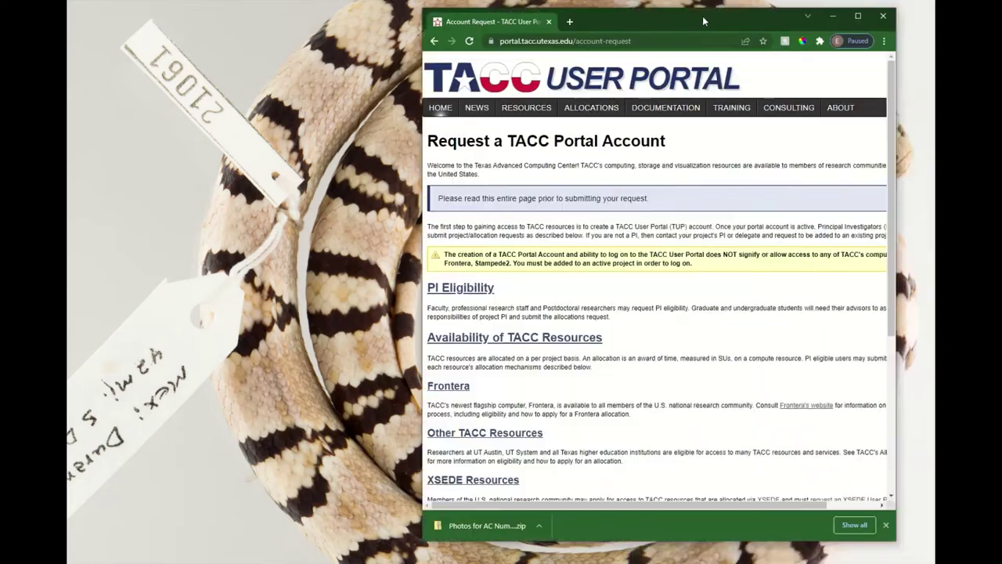
Review the TACC account request page down to the account creation steps, and the Large Batch Uploads section of the Arctos TACC upload guide.
left_click_drag(710, 28, 581, 25)
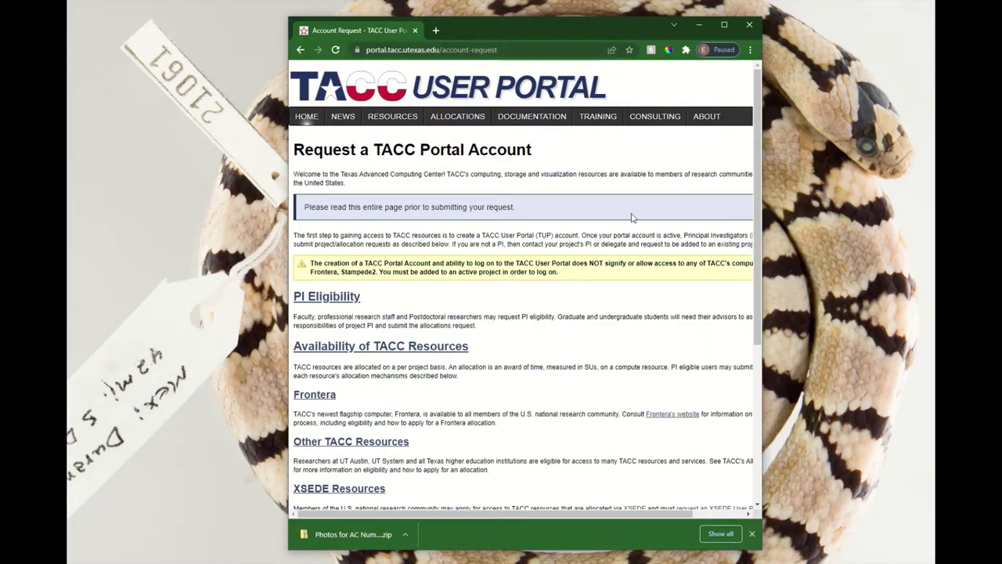
scroll(634, 246, "down", 1)
scroll(634, 246, "down", 3)
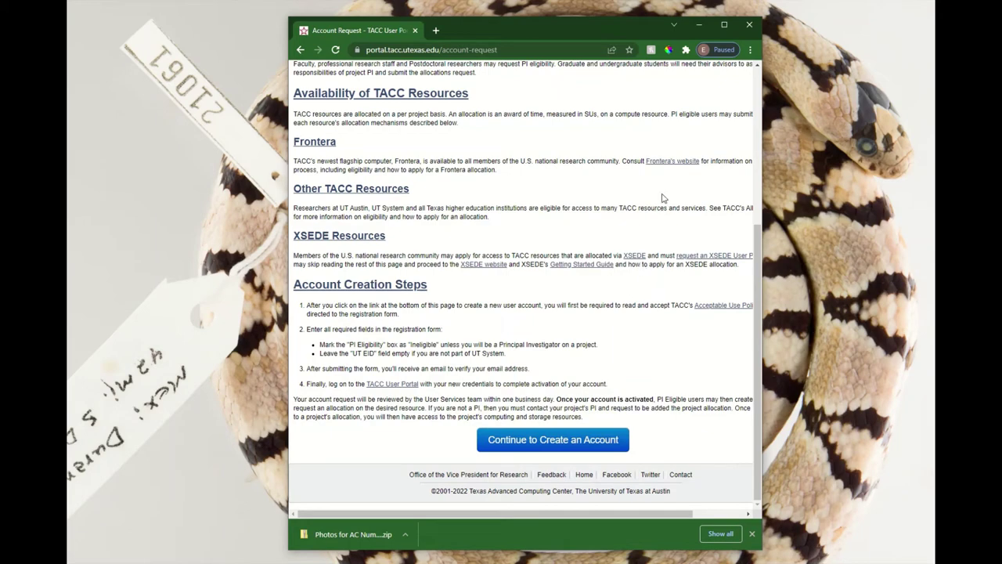
left_click(697, 26)
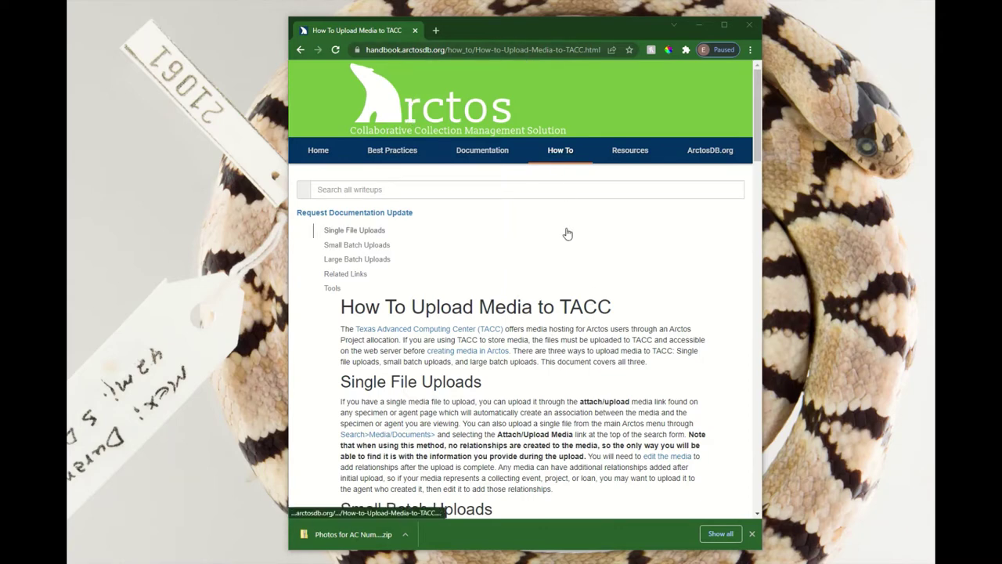
left_click(357, 259)
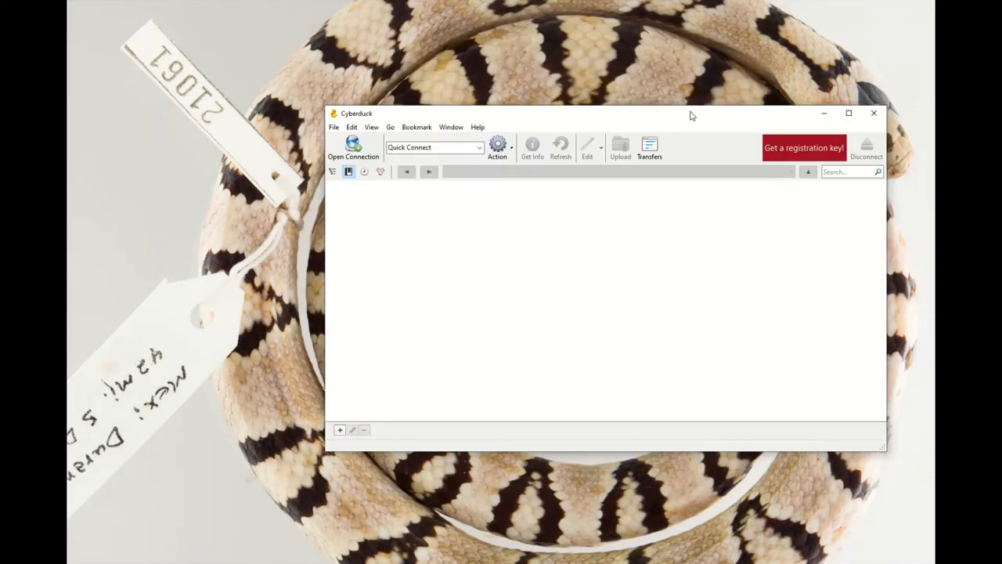
Switch to Cyberduck, open a new SFTP connection and check the server data.tacc.utexas.edu and the path path/corral-tacc/projects/arctos/web/ucm/oMeso_Herps/.
left_click_drag(603, 113, 588, 101)
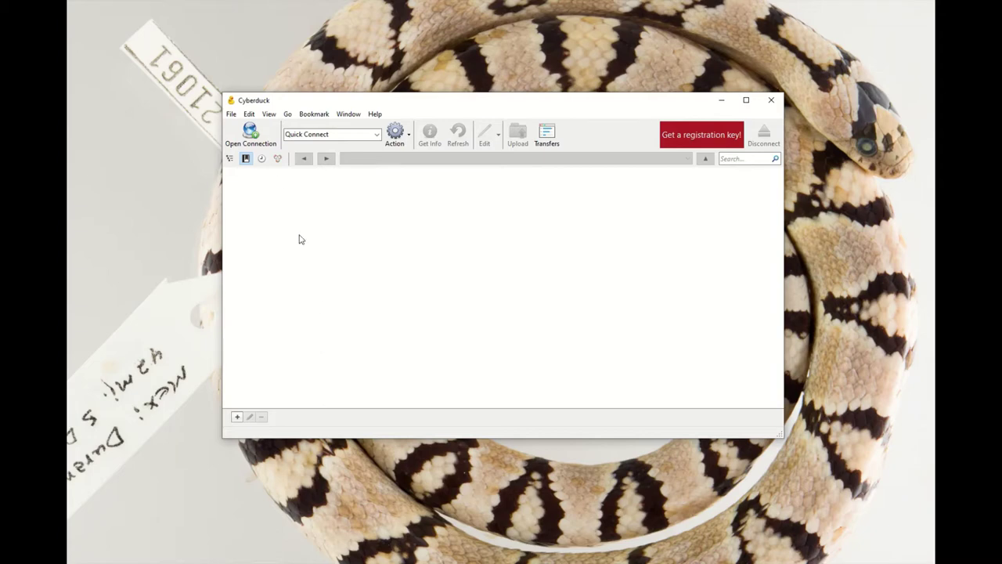
left_click(251, 133)
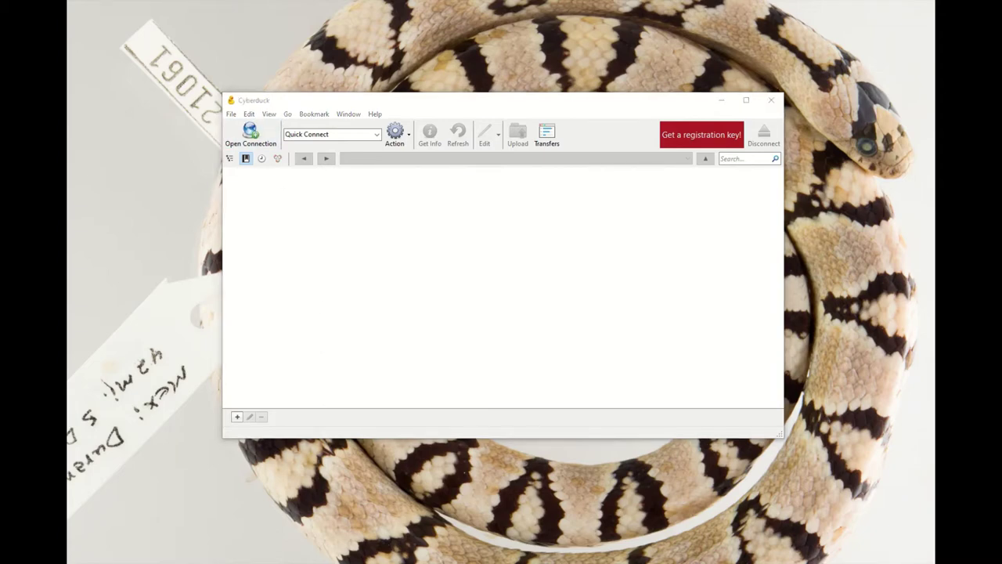
left_click_drag(723, 185, 590, 188)
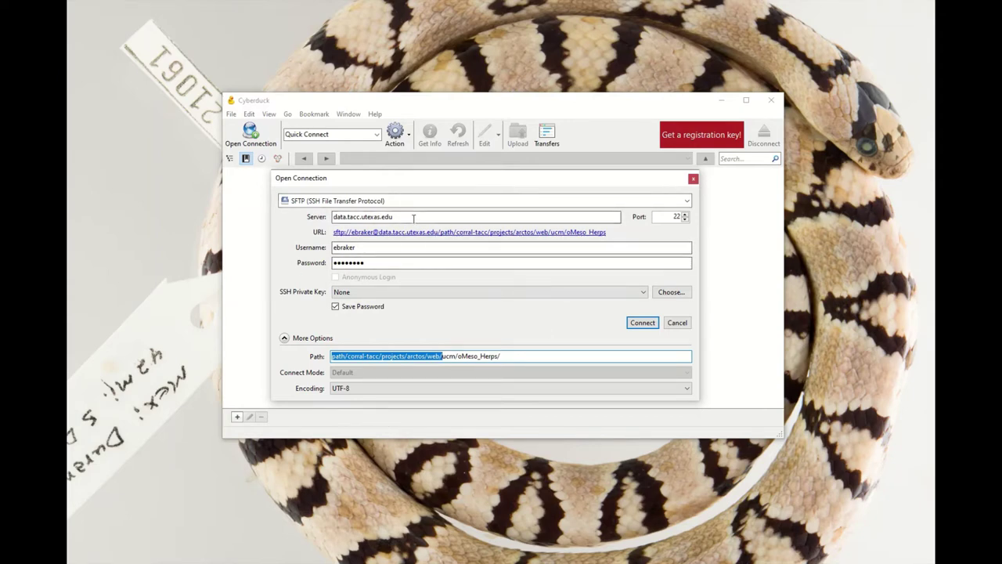
double_click(362, 217)
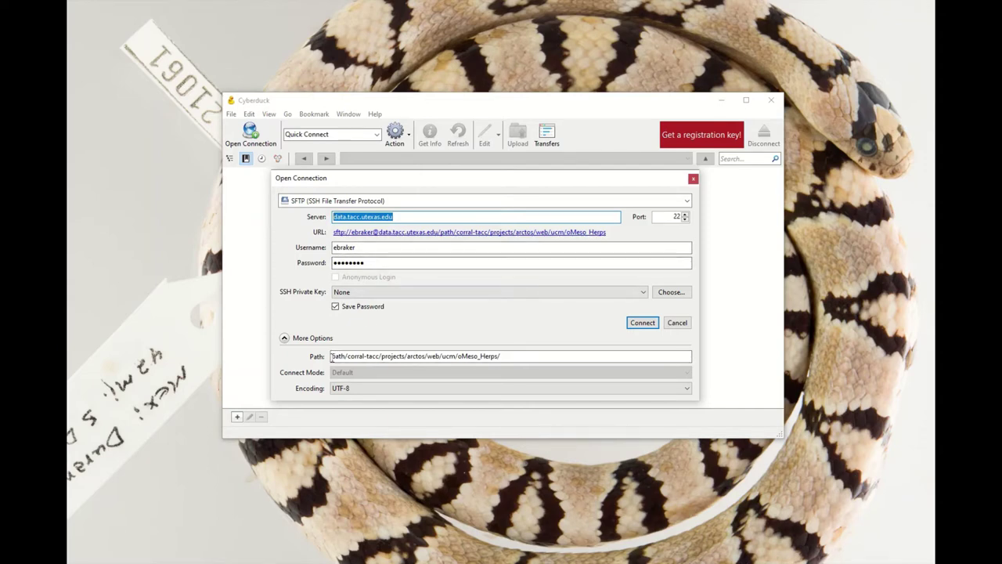
left_click_drag(332, 357, 443, 359)
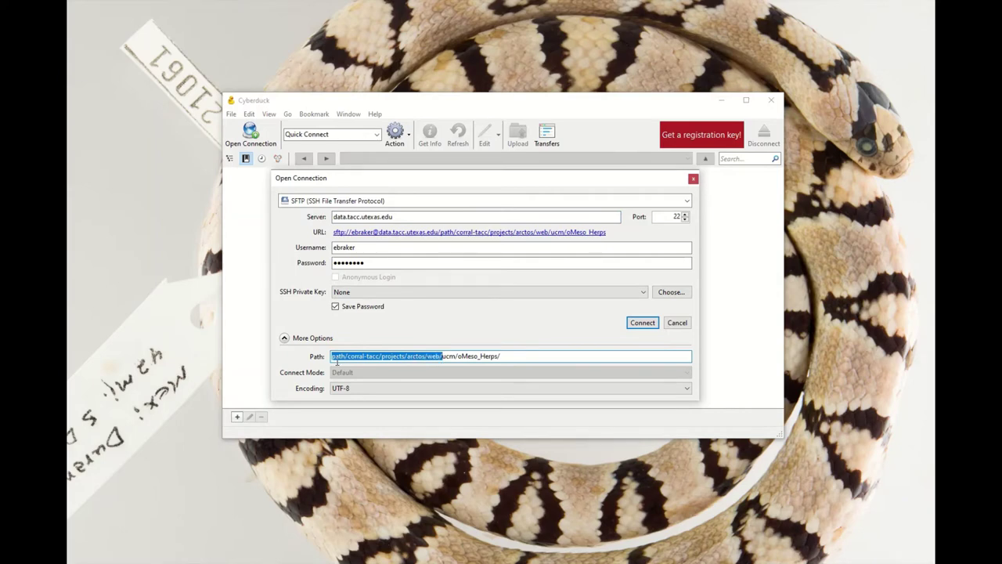
left_click_drag(443, 357, 516, 360)
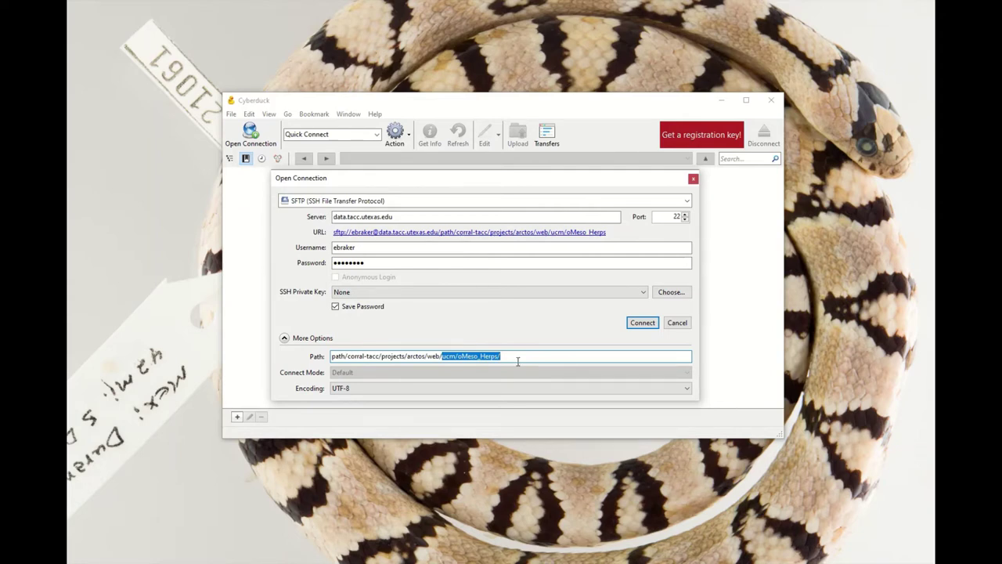
Connect to the TACC server and enter the TACC token code to complete the login.
left_click(638, 322)
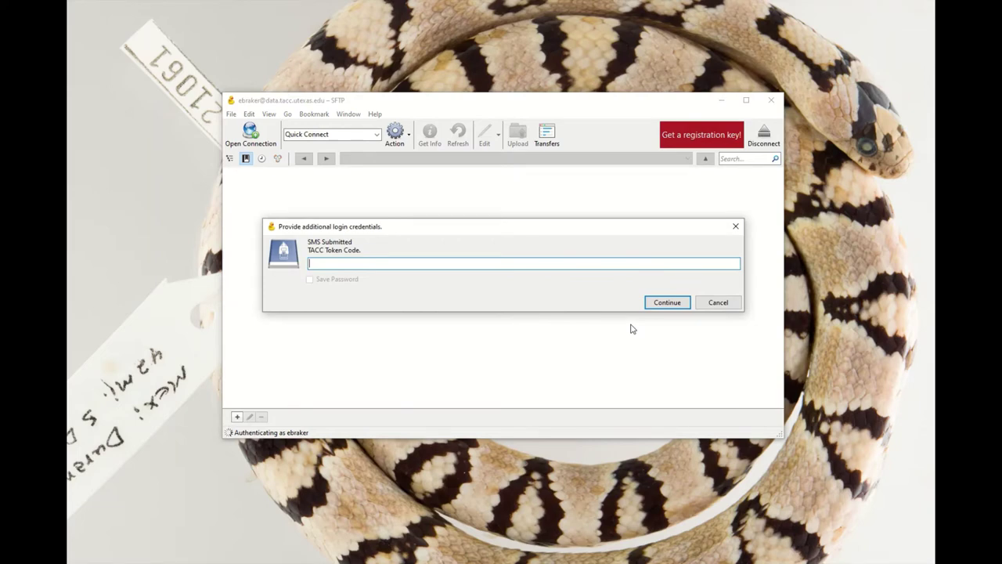
type("••••••")
left_click(668, 303)
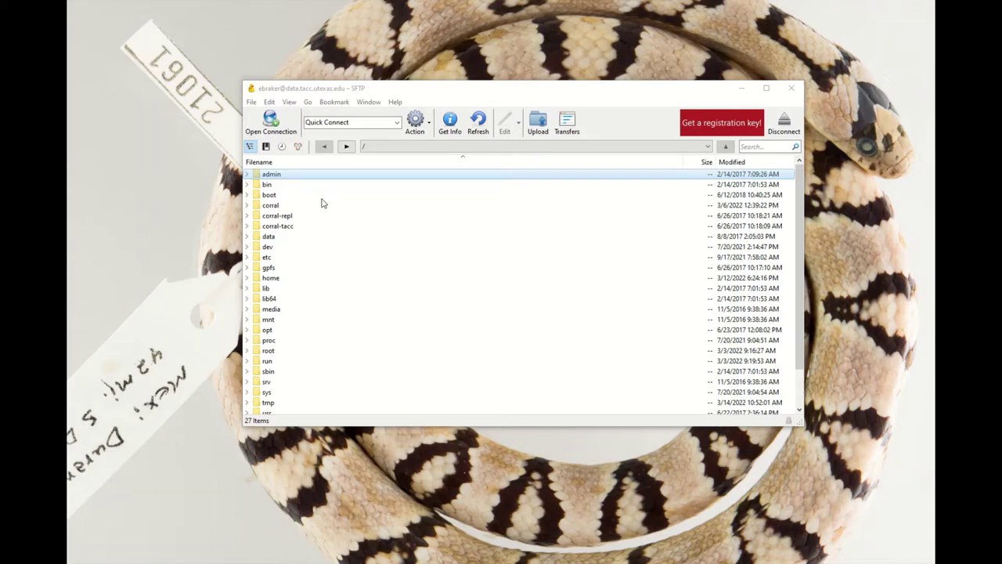
Navigate on the server to the folder /corral/corral/projects/arctos/web/ucm/oMeso_Herps.
left_click(709, 148)
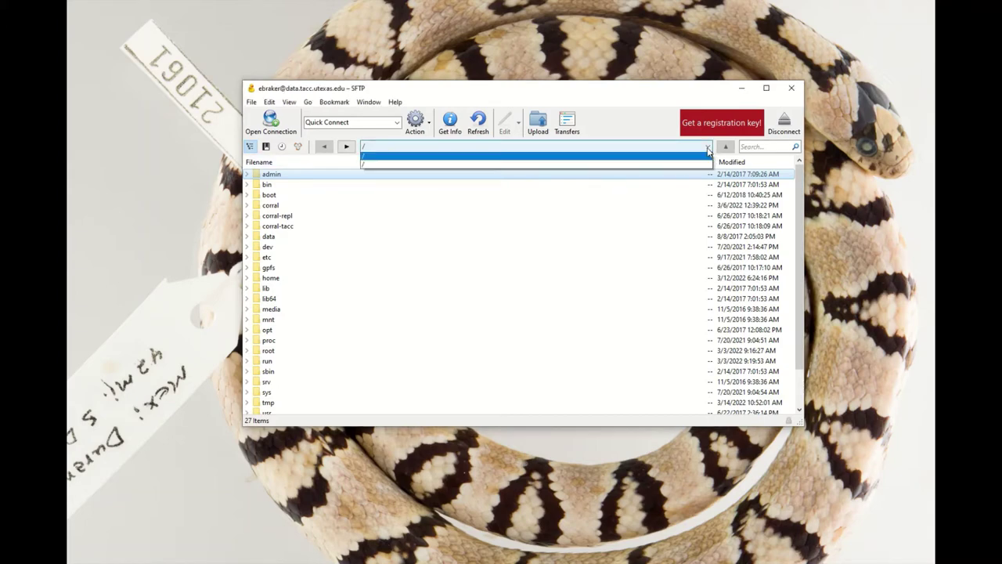
left_click(247, 206)
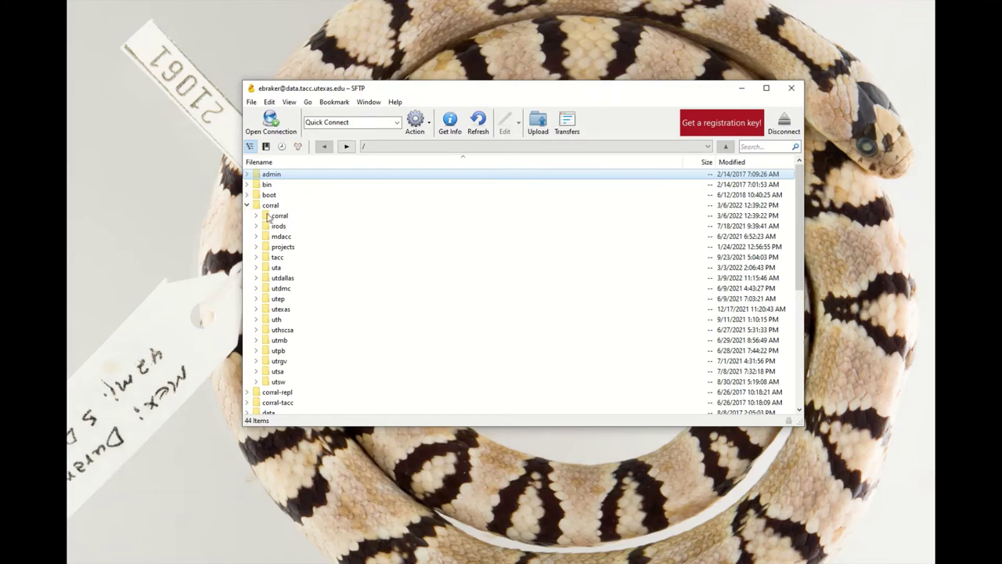
double_click(267, 216)
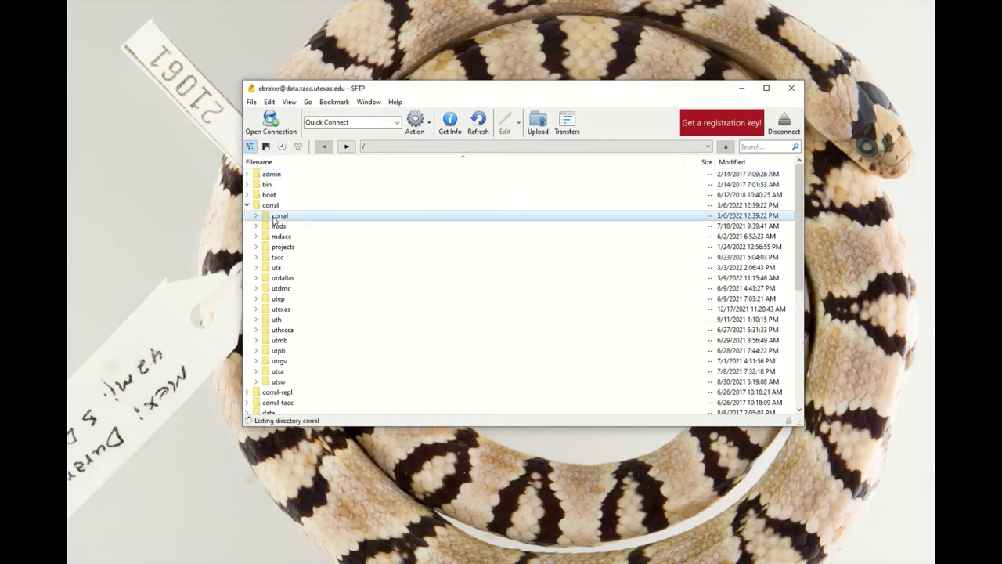
double_click(275, 206)
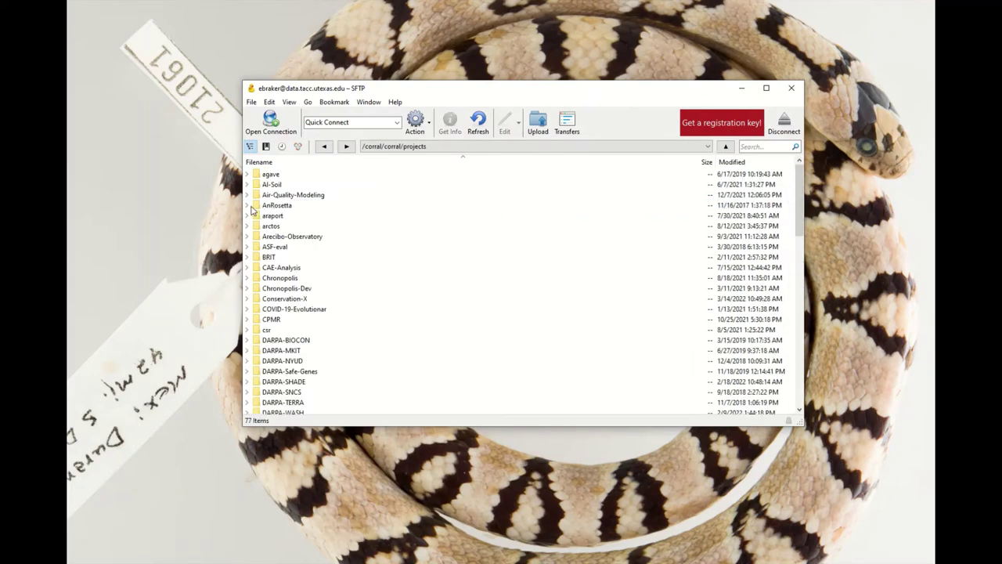
double_click(282, 226)
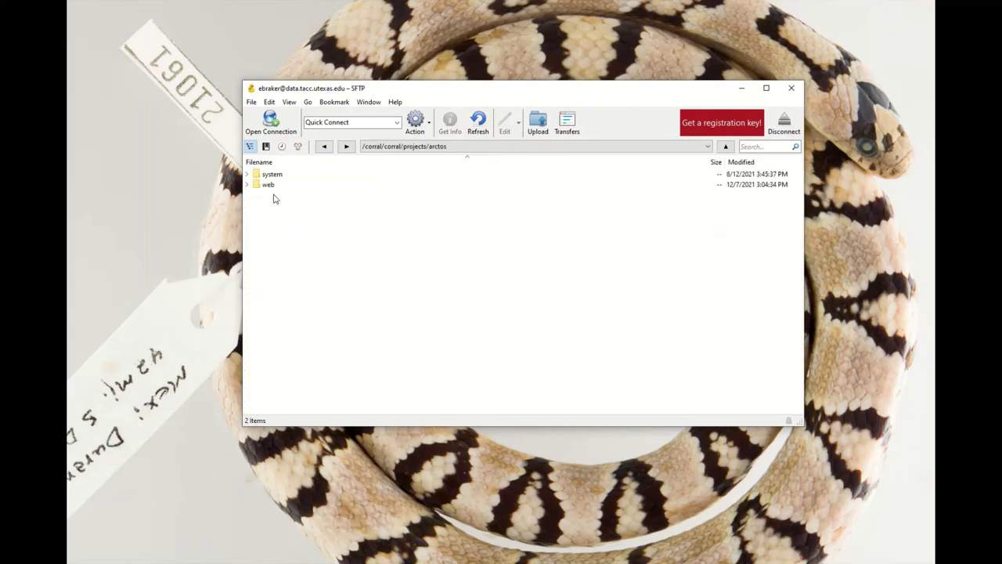
double_click(255, 186)
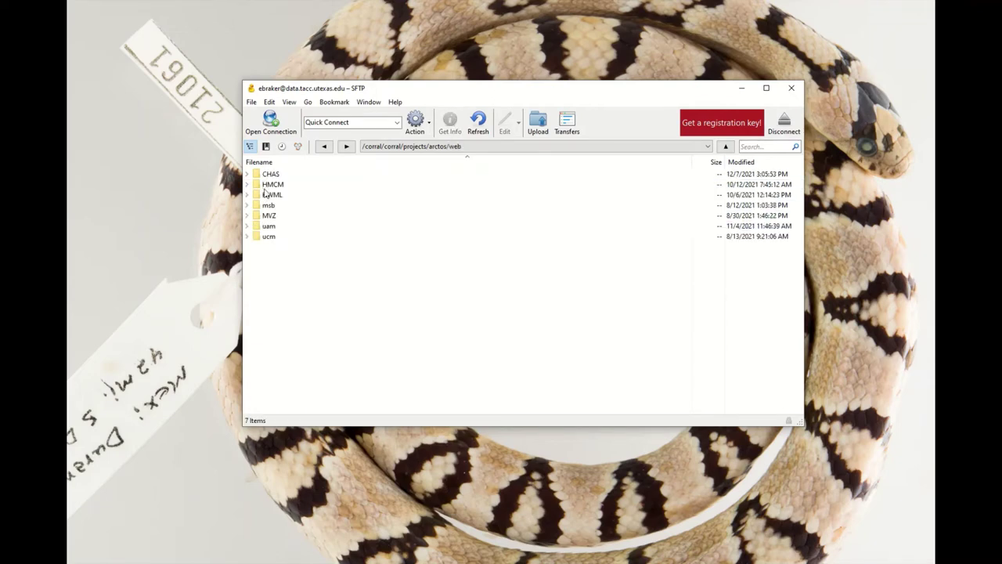
double_click(272, 237)
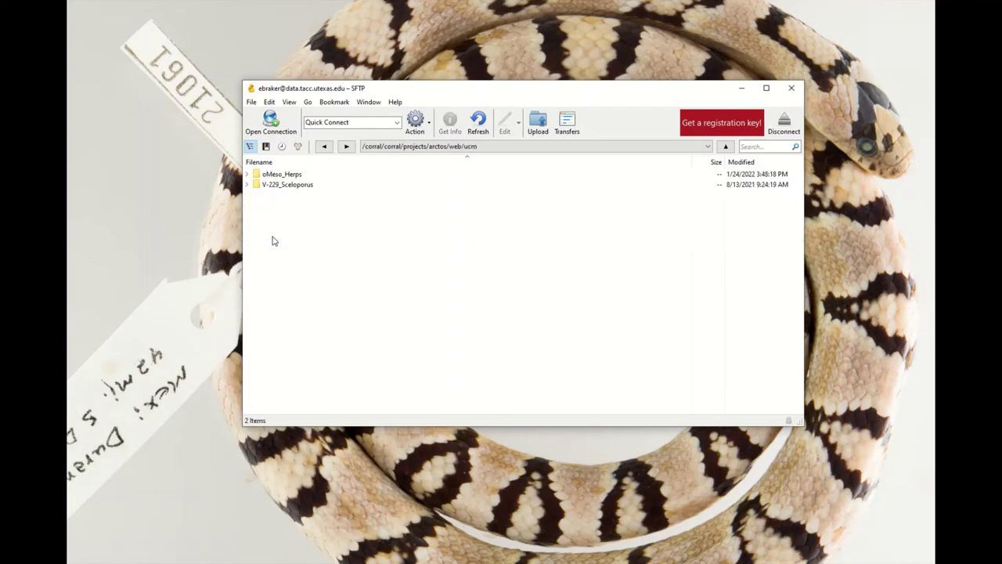
double_click(270, 174)
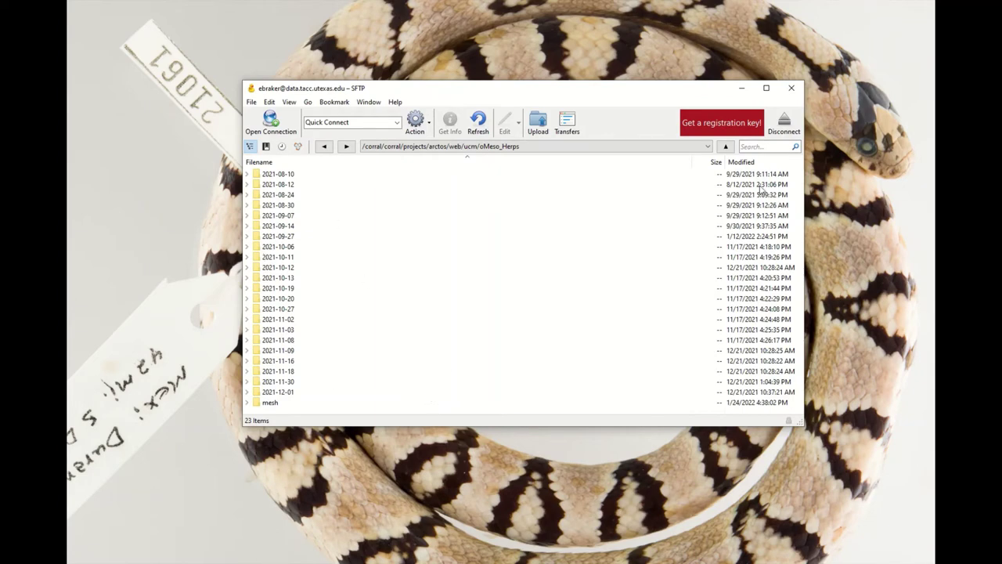
Switch to File Explorer, open the local 2022-03-14_TACC folder and arrange its window beside the server's folder list.
left_click_drag(672, 94, 506, 27)
left_click_drag(979, 27, 523, 73)
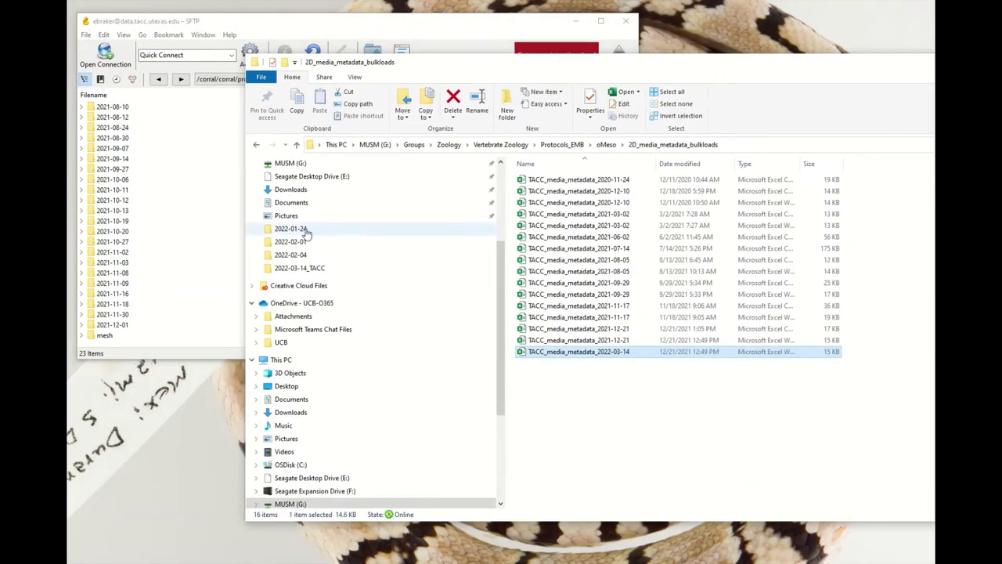
left_click(314, 268)
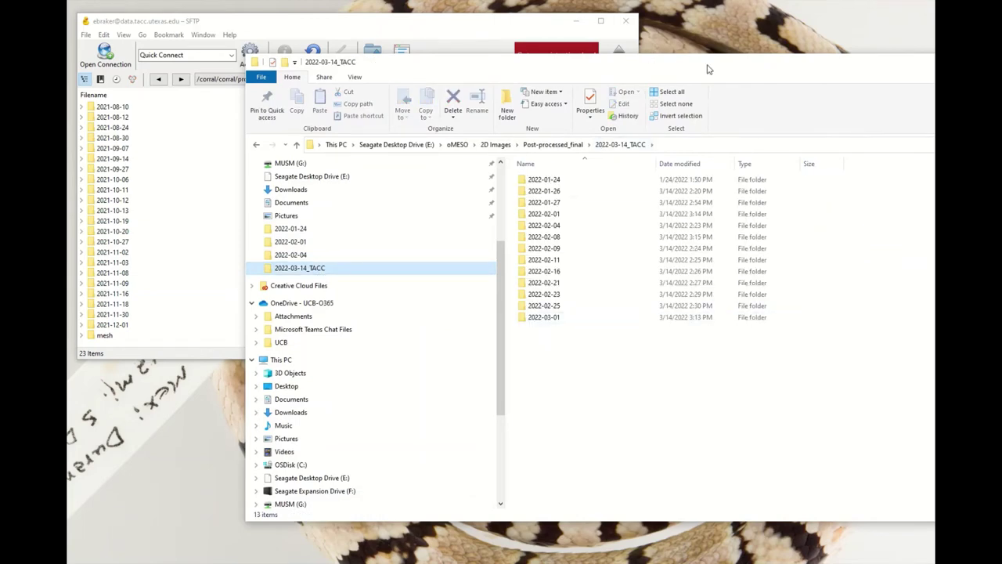
left_click_drag(707, 67, 635, 68)
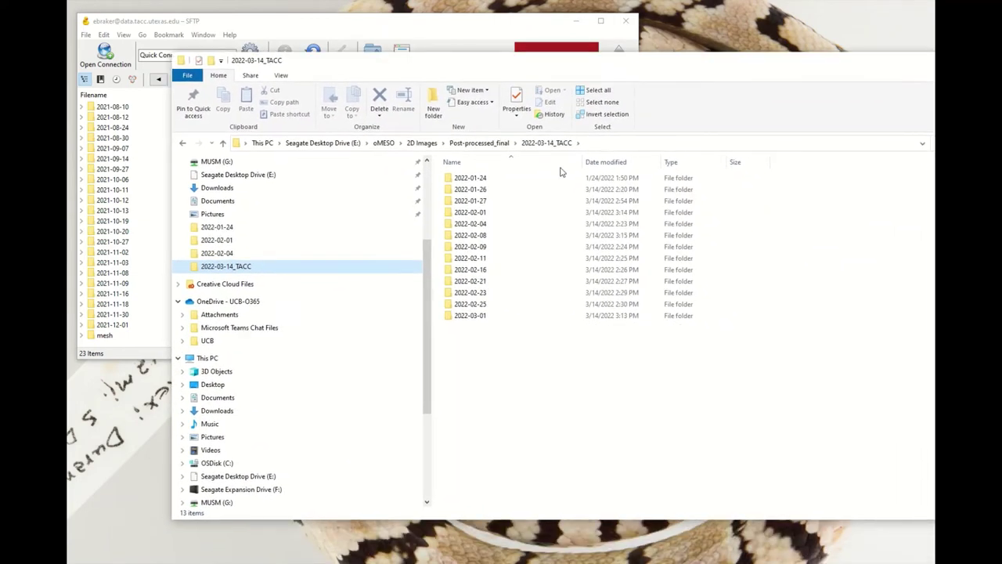
mouse_move(524, 179)
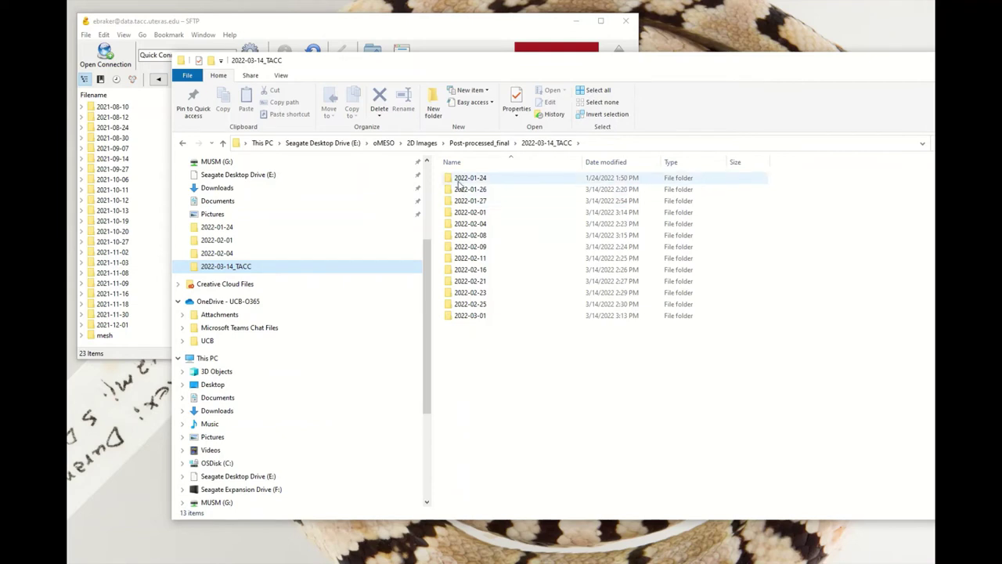
left_click_drag(399, 68, 474, 45)
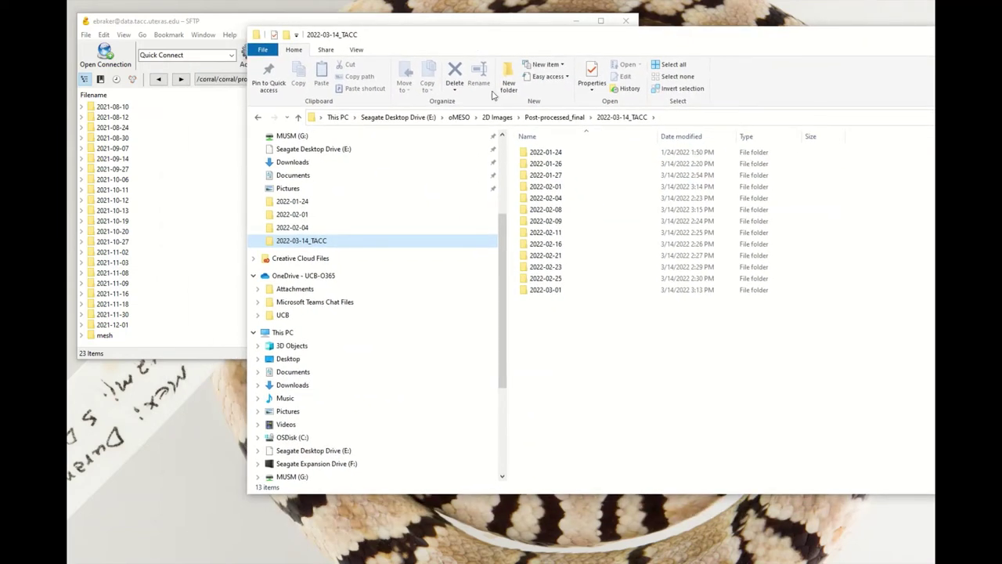
Upload all local folders from 2022-01-24 to 2022-03-01 into the server's oMeso_Herps folder.
left_click(535, 155)
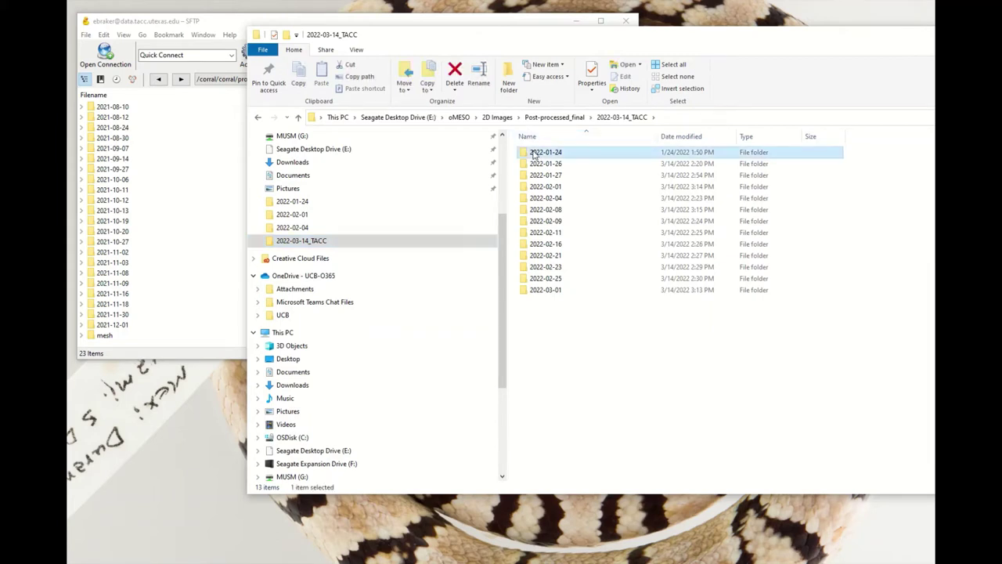
left_click(545, 291, "shift")
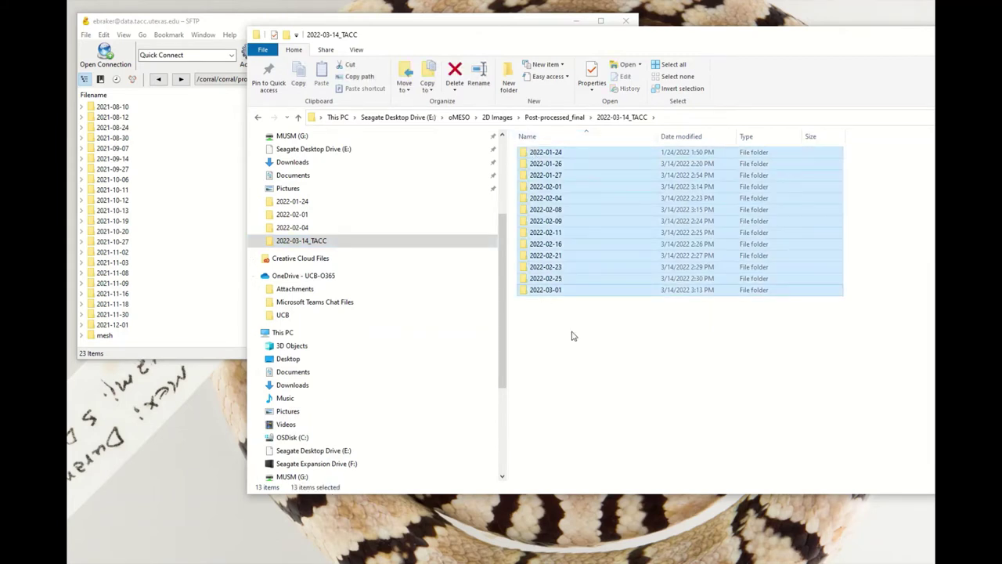
left_click(545, 152)
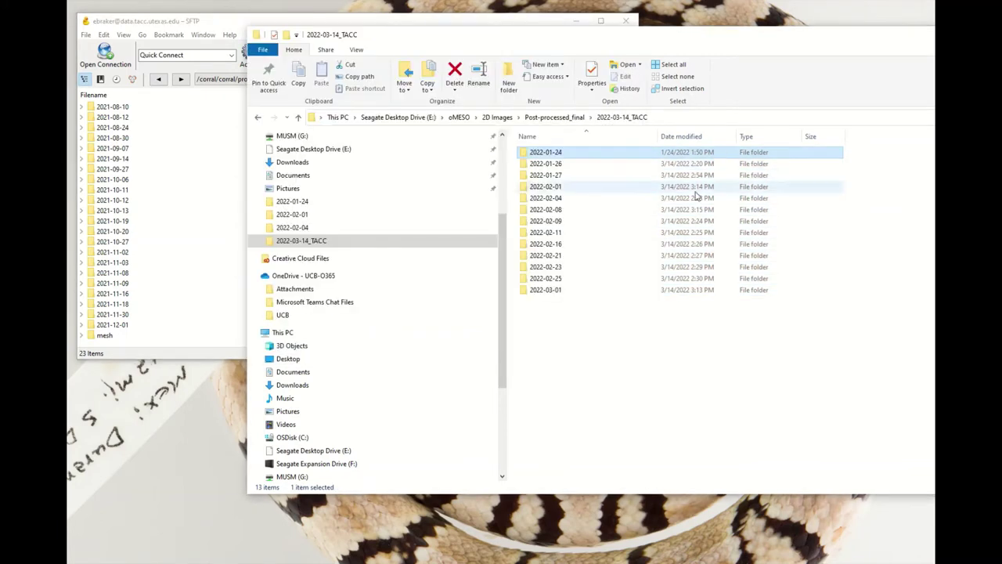
left_click(548, 291, "shift")
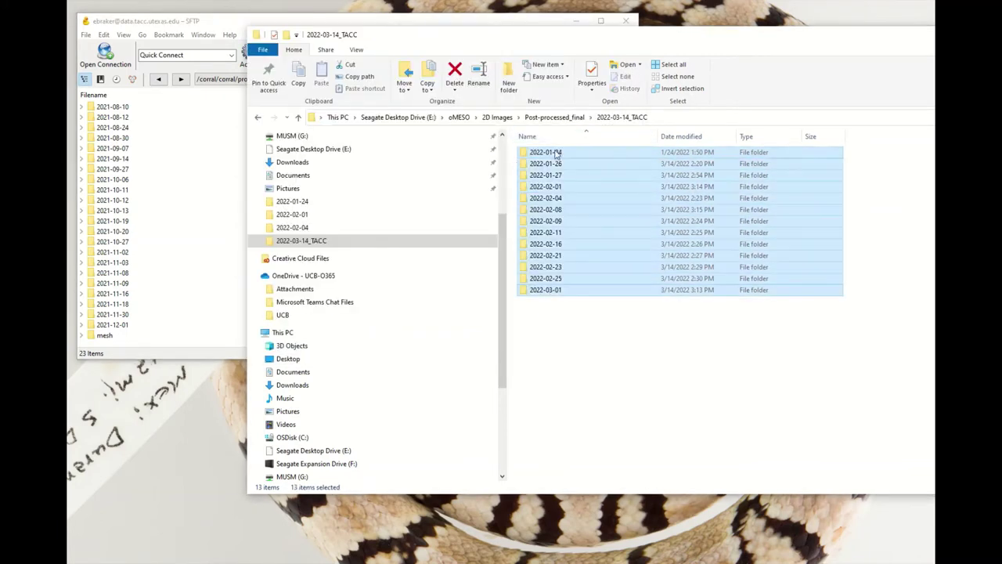
left_click_drag(579, 154, 210, 335)
Authorise the folder transfer by entering the TACC token code.
left_click_drag(545, 45, 550, 46)
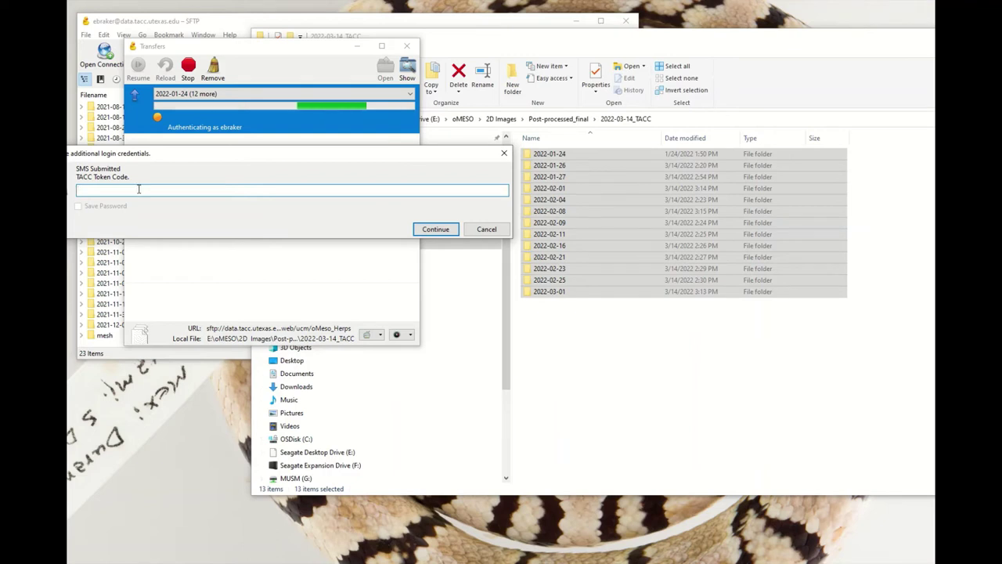
type("••••••")
left_click(435, 230)
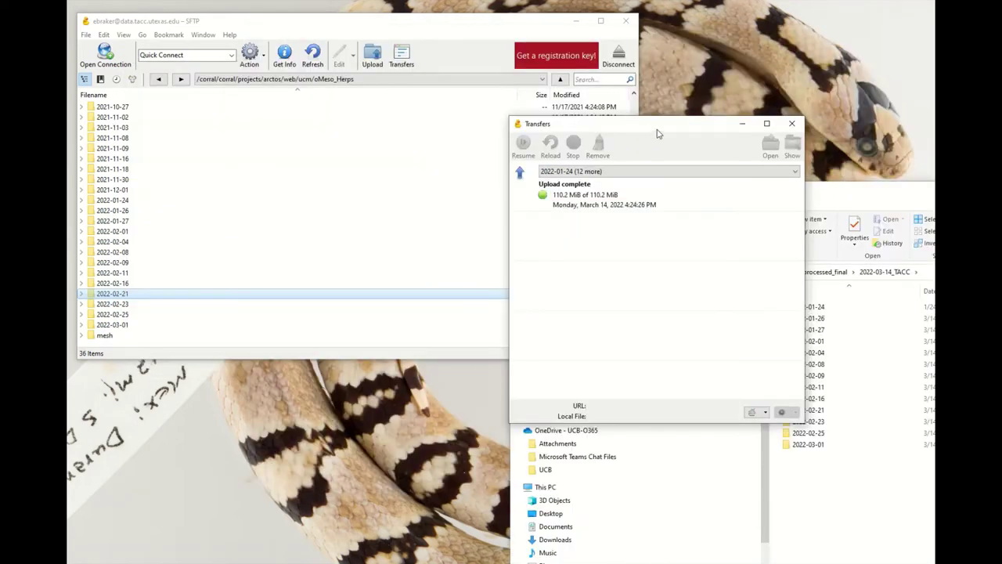
Check the uploaded images inside the server folders 2022-02-21 and 2022-02-16, with the Transfers window moved aside.
left_click_drag(657, 133, 775, 162)
left_click(80, 294)
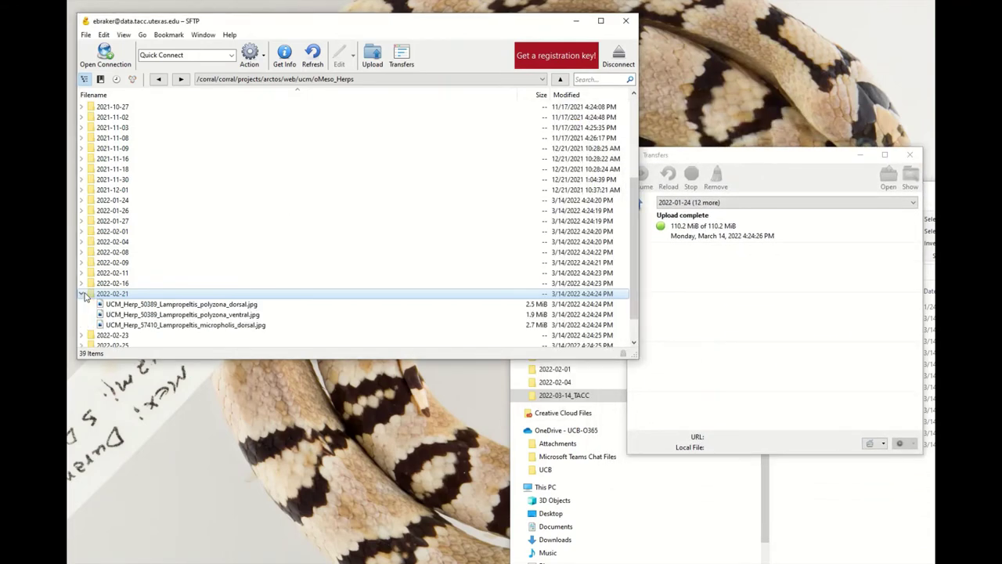
left_click(81, 284)
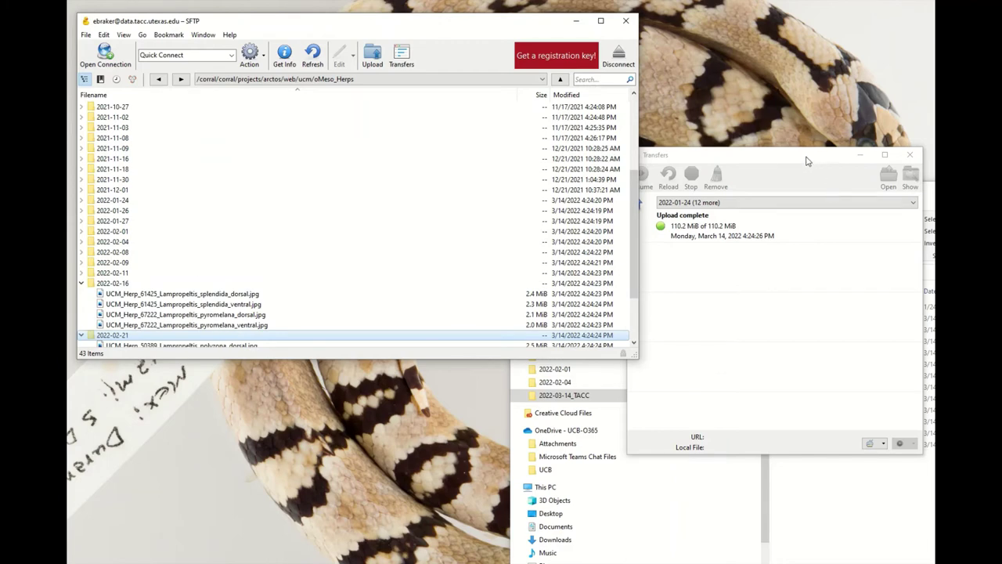
left_click_drag(807, 159, 782, 65)
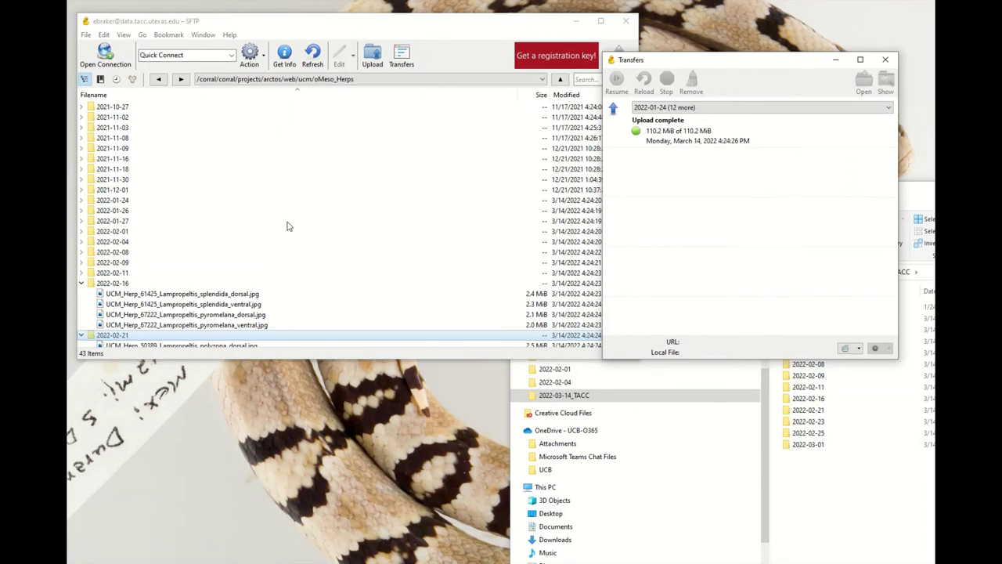
Check the HTTP URL of the 61425 Lampropeltis splendida dorsal image in 2022-02-16, and collapse the expanded 2022-02-16 and 2022-02-21 folders.
right_click(205, 294)
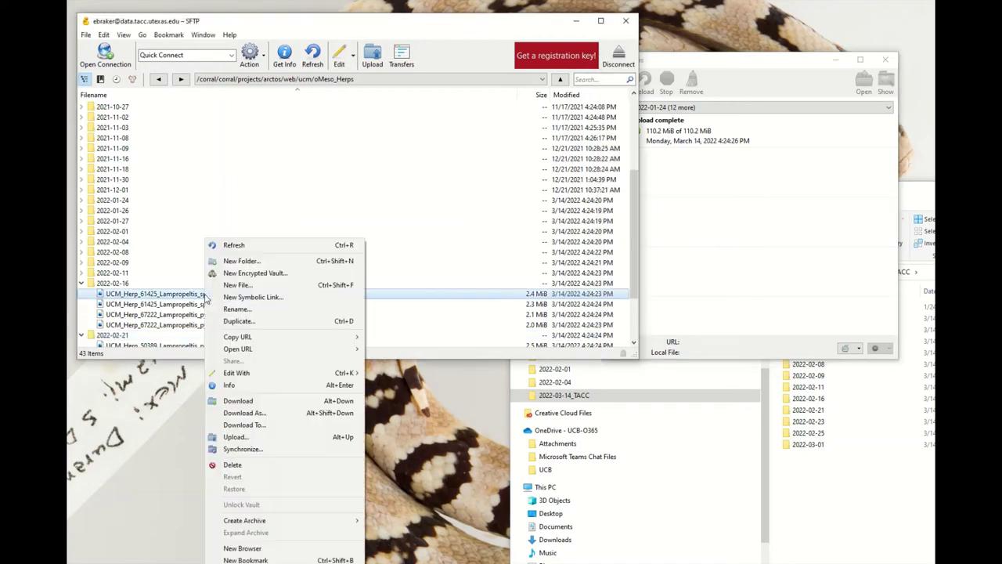
mouse_move(235, 349)
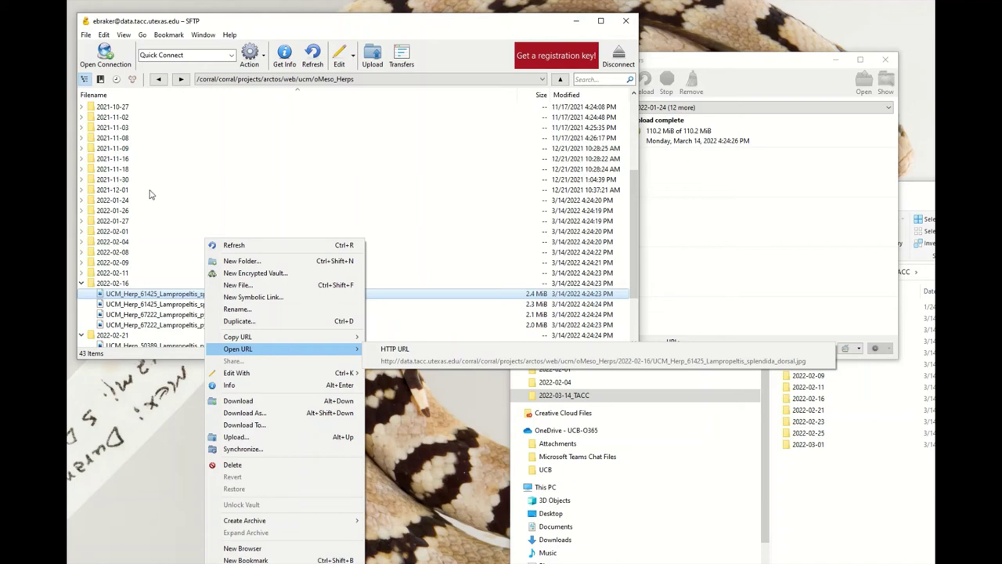
left_click(380, 213)
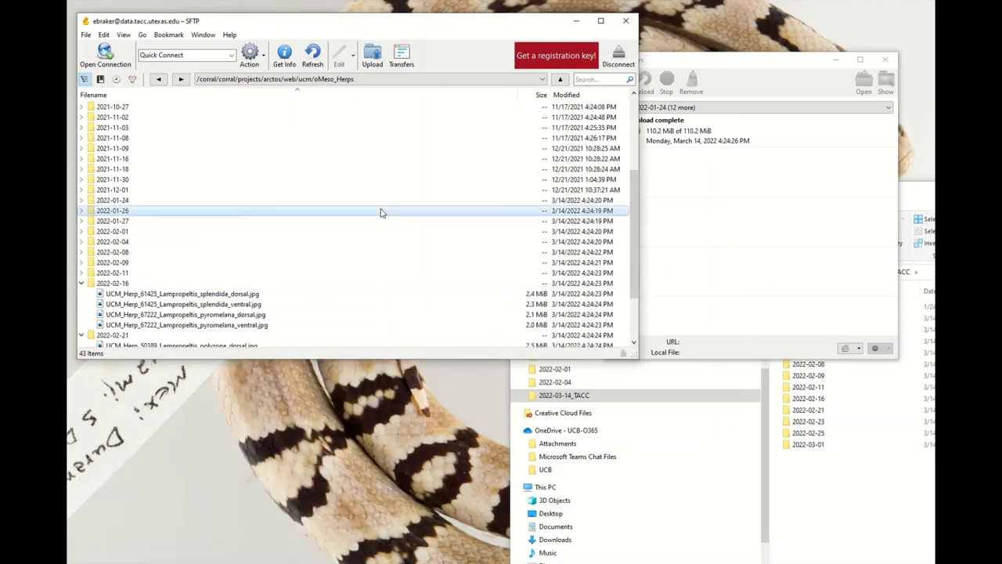
left_click(82, 283)
left_click(82, 293)
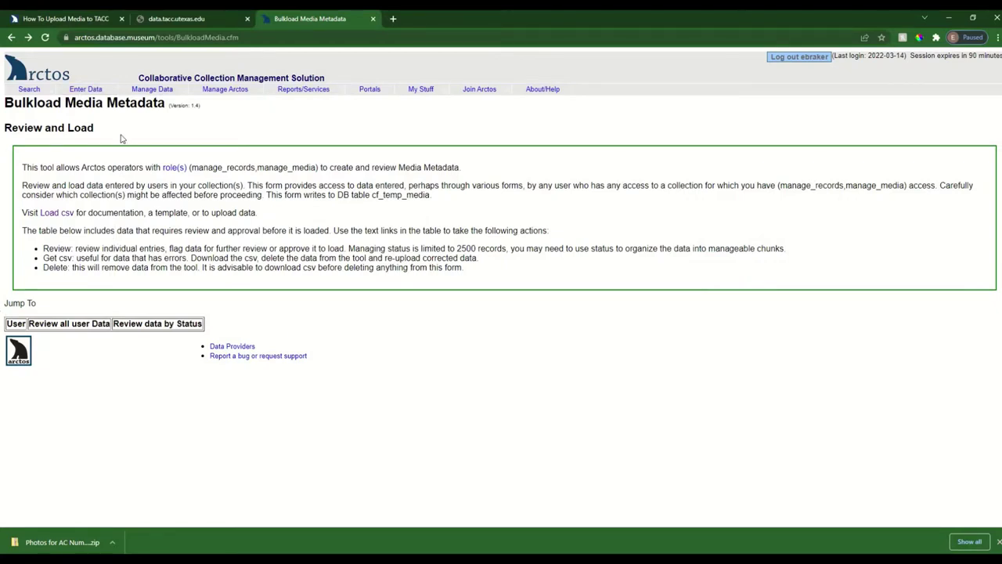
Open the Arctos media bulkloader's CSV upload page in the browser and review its field definitions and documentation.
mouse_move(85, 93)
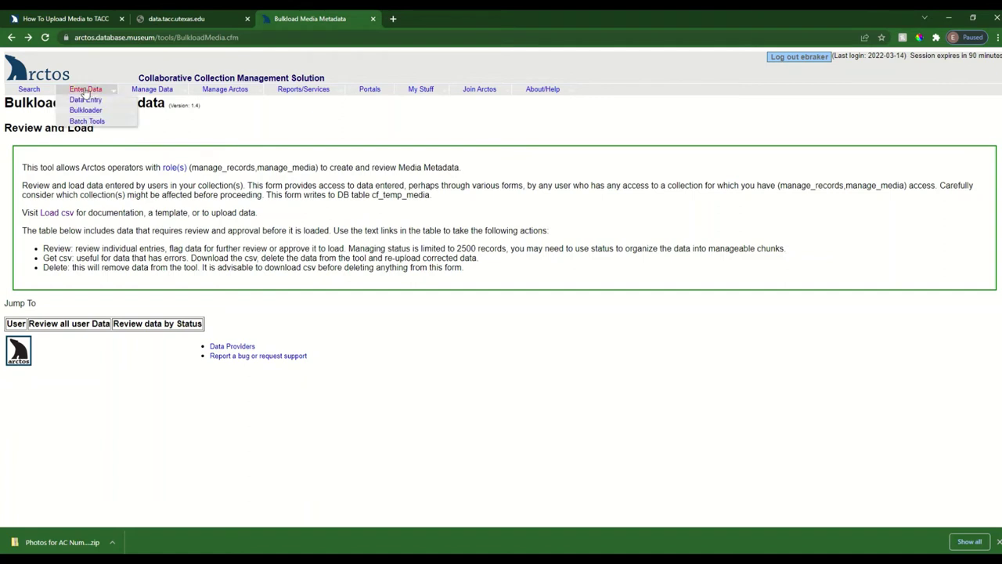
mouse_move(89, 123)
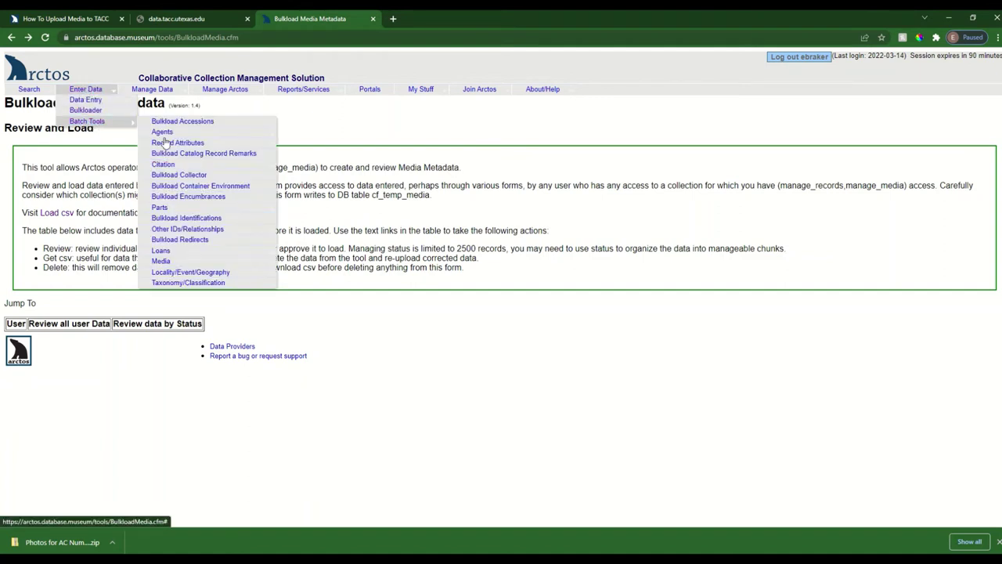
mouse_move(161, 261)
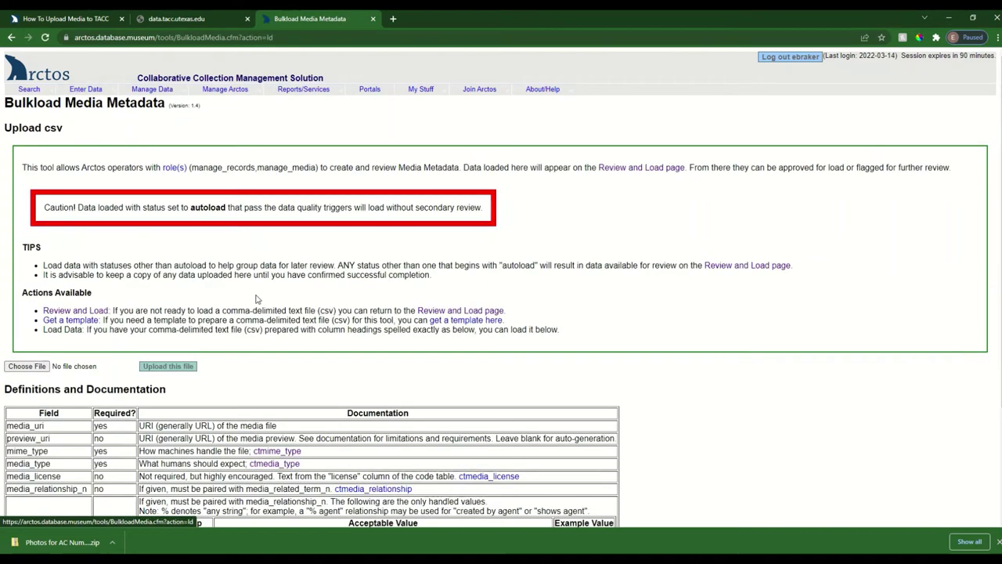
scroll(141, 246, "down", 2)
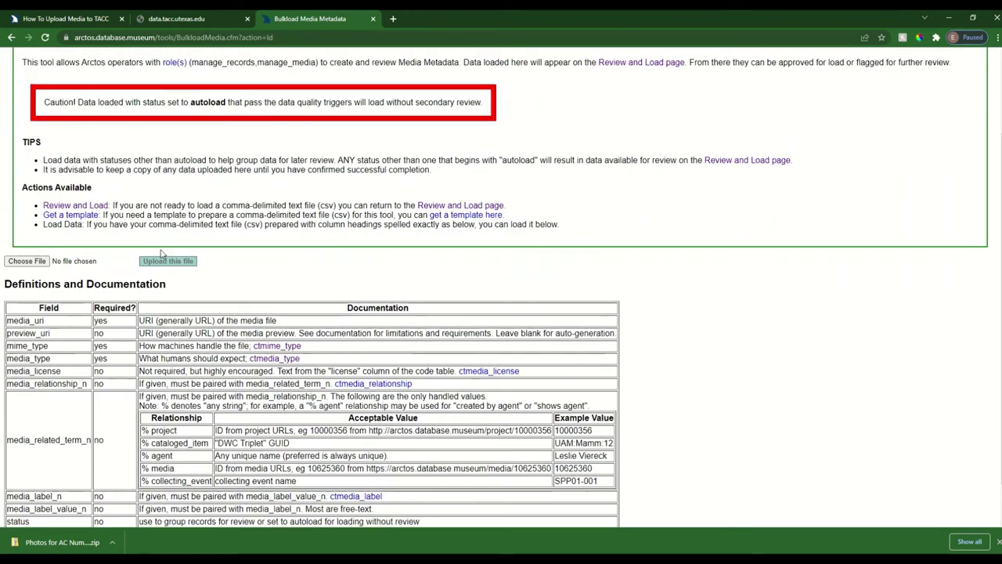
scroll(240, 217, "down", 1)
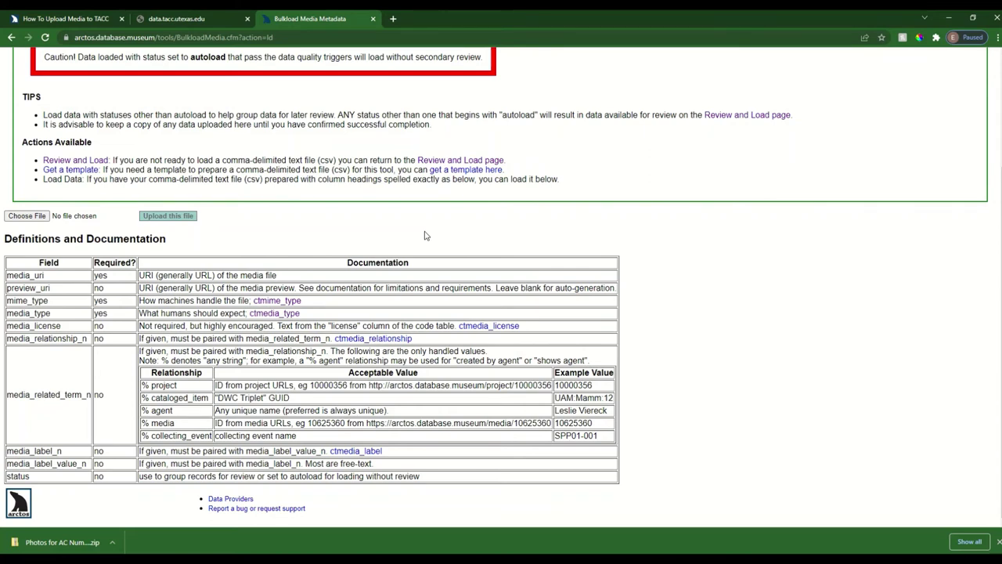
Switch to the TACC_media_metadata_2022-03-14 workbook in Excel and examine the parts of the A4 media URI and the remaining metadata columns.
key("alt+Tab")
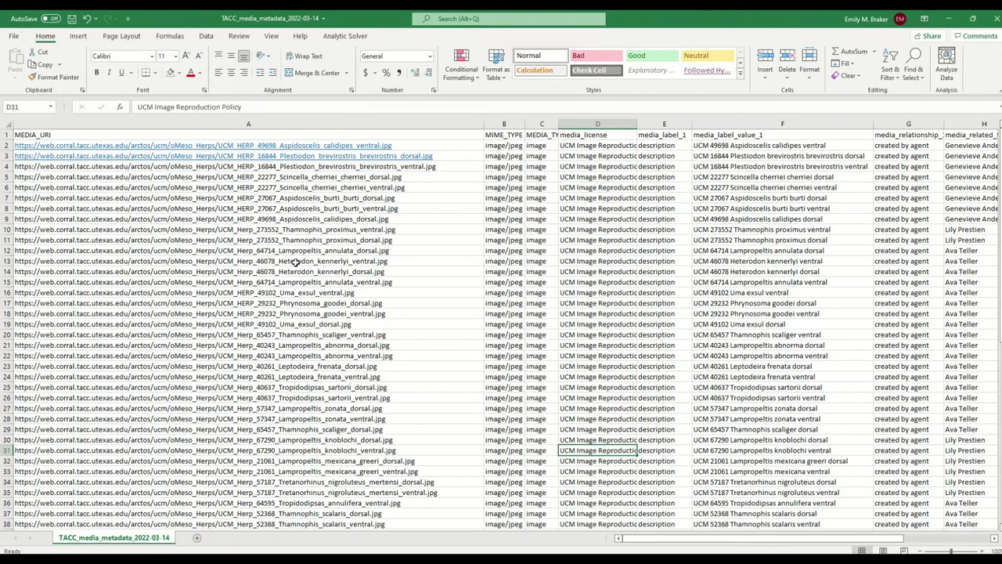
left_click(43, 167)
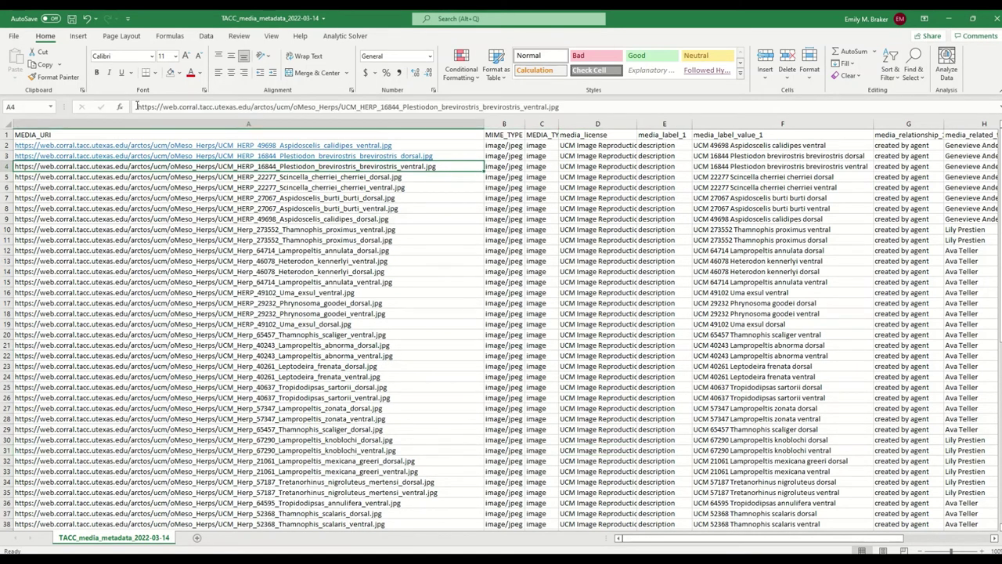
left_click_drag(136, 106, 276, 107)
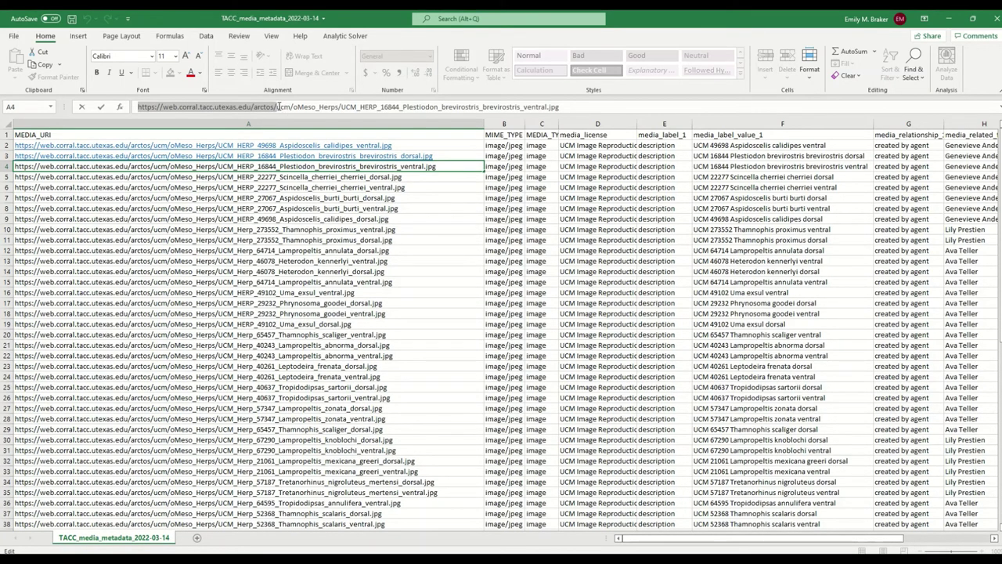
left_click_drag(277, 107, 566, 104)
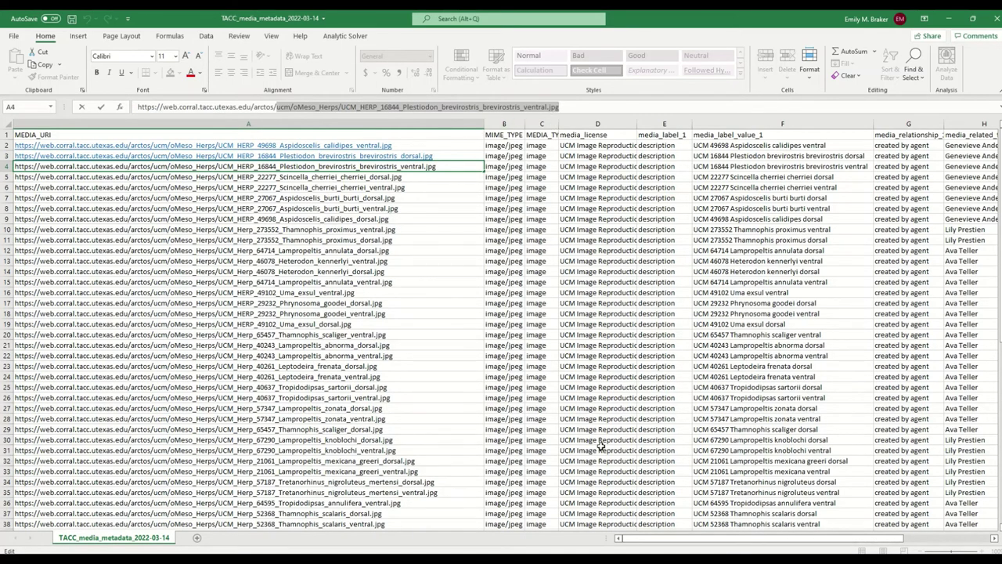
left_click_drag(632, 539, 744, 526)
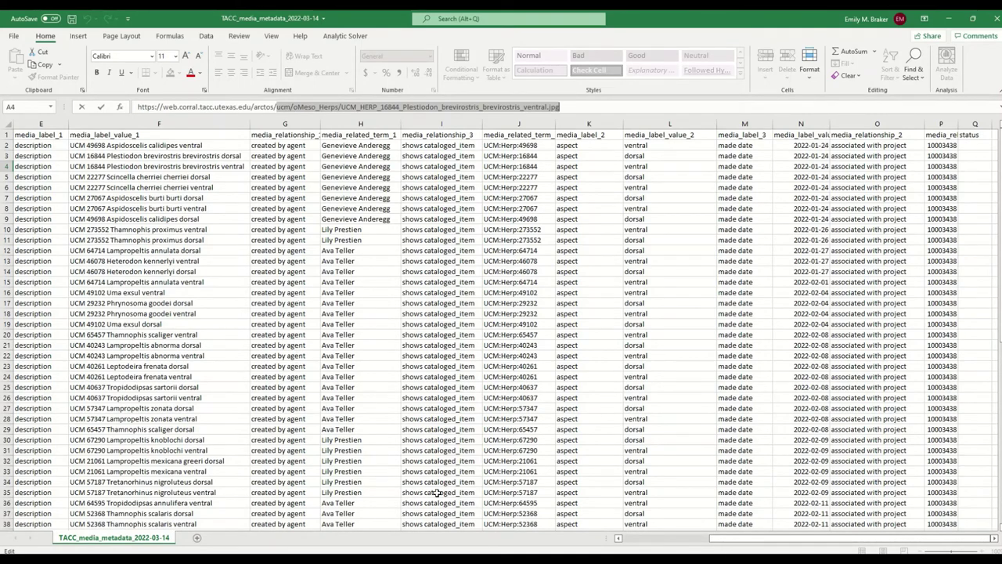
scroll(549, 503, "left", 3)
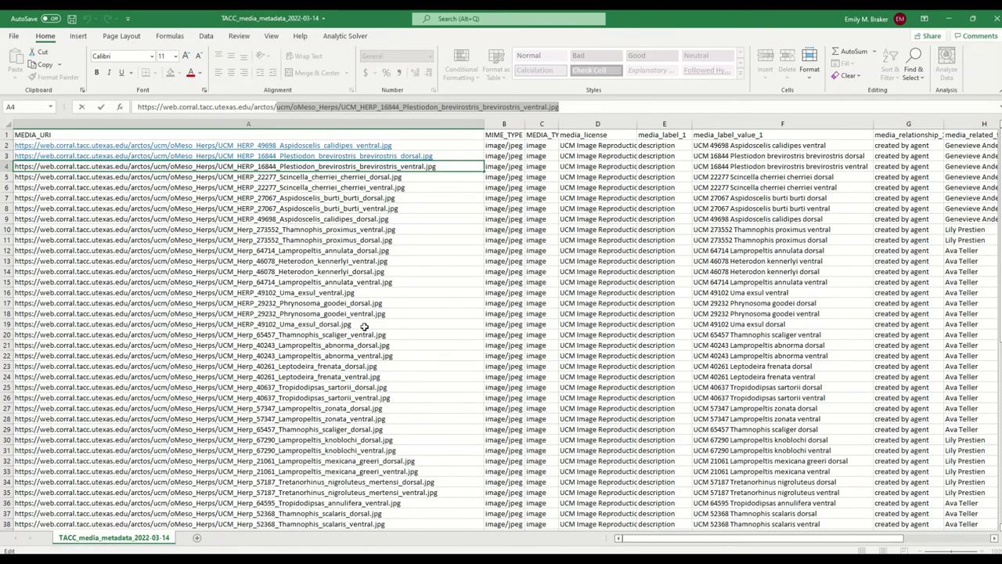
Switch to the File Explorer window showing the local 2022-02-25 image folder.
mouse_move(86, 557)
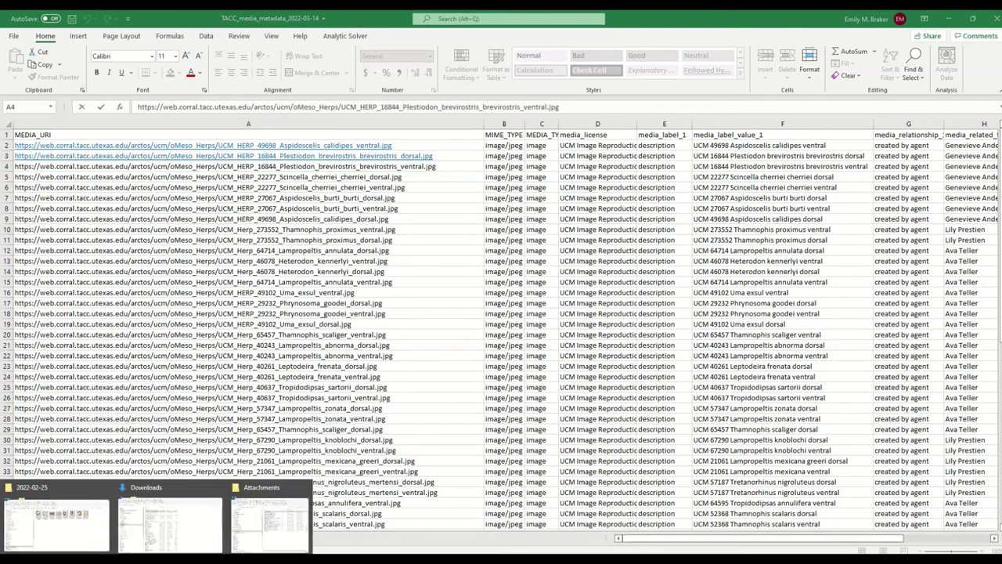
left_click(84, 529)
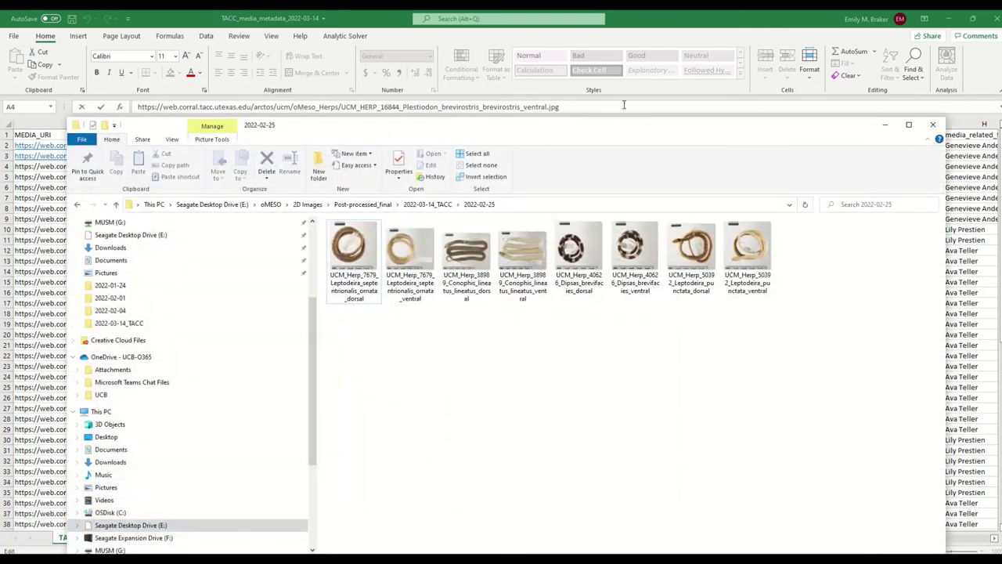
left_click(749, 213, "shift")
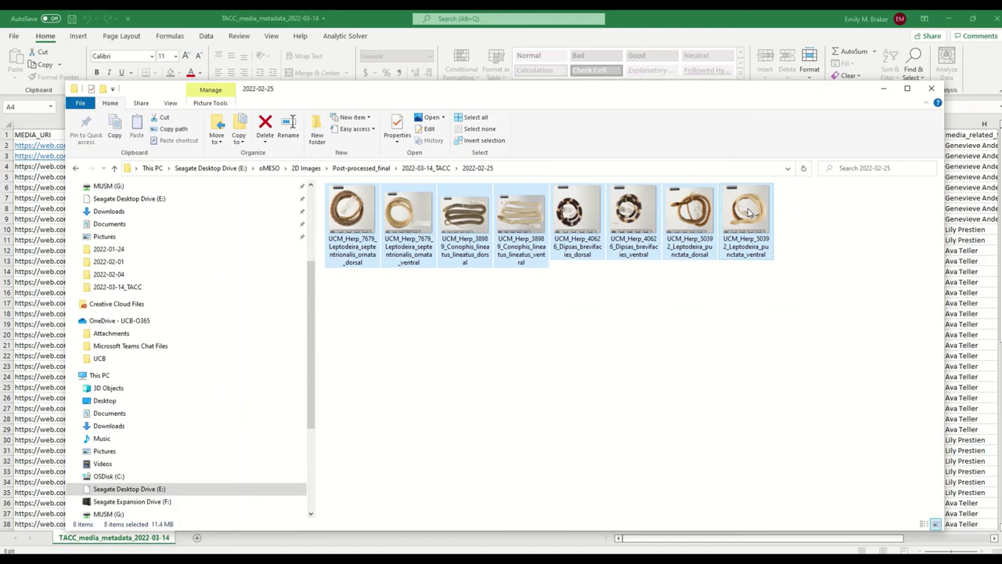
right_click(750, 213)
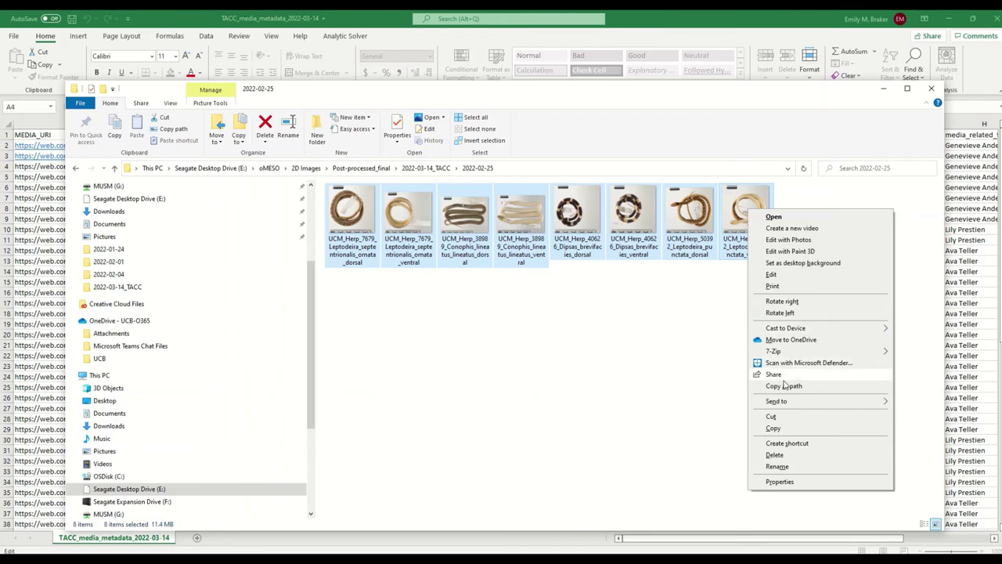
left_click(678, 381)
left_click(387, 227)
Copy the full file paths of all eight images in the 2022-02-25 folder.
left_click(352, 216)
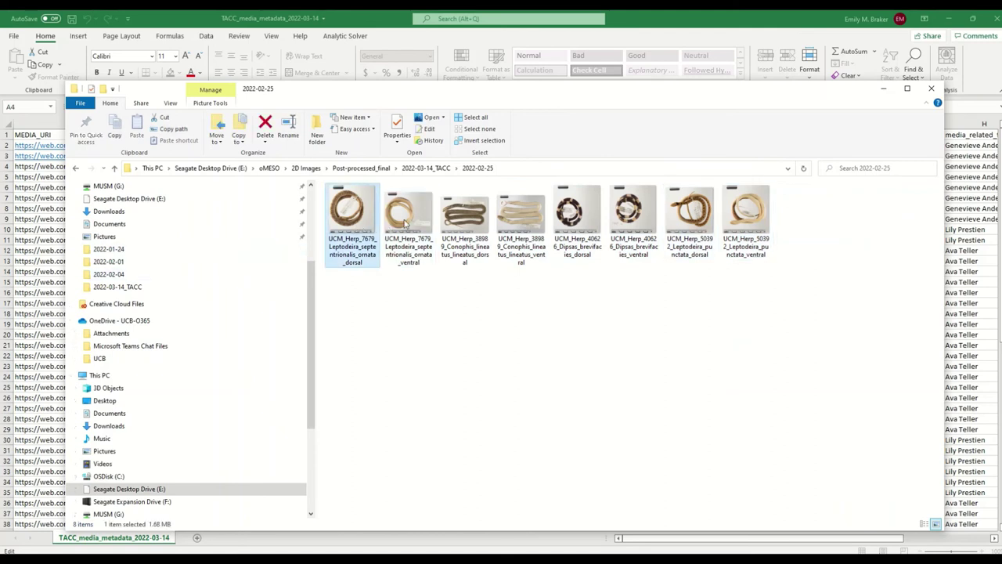
left_click(744, 215, "shift")
right_click(736, 211)
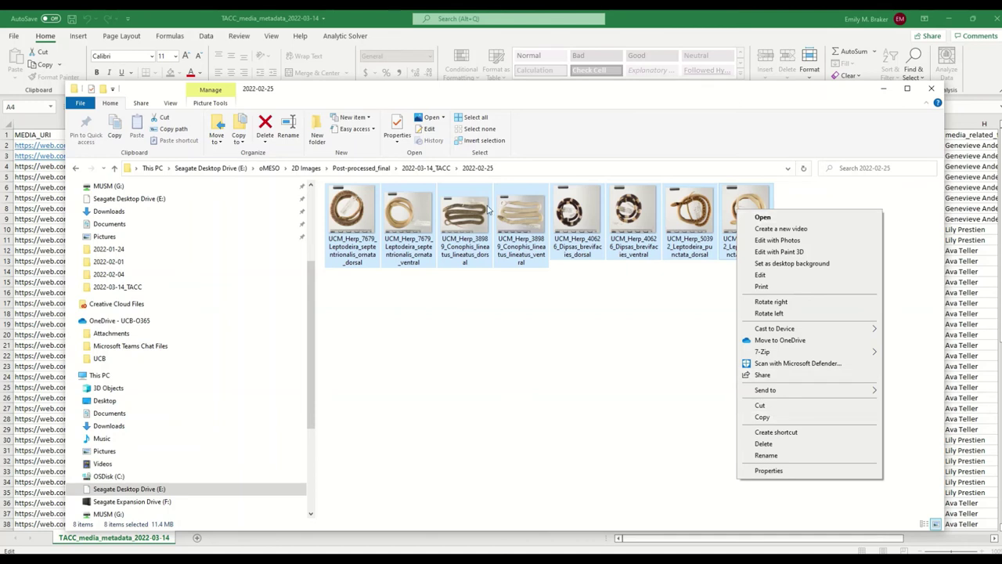
left_click(422, 216)
left_click(747, 210, "shift")
right_click(748, 208)
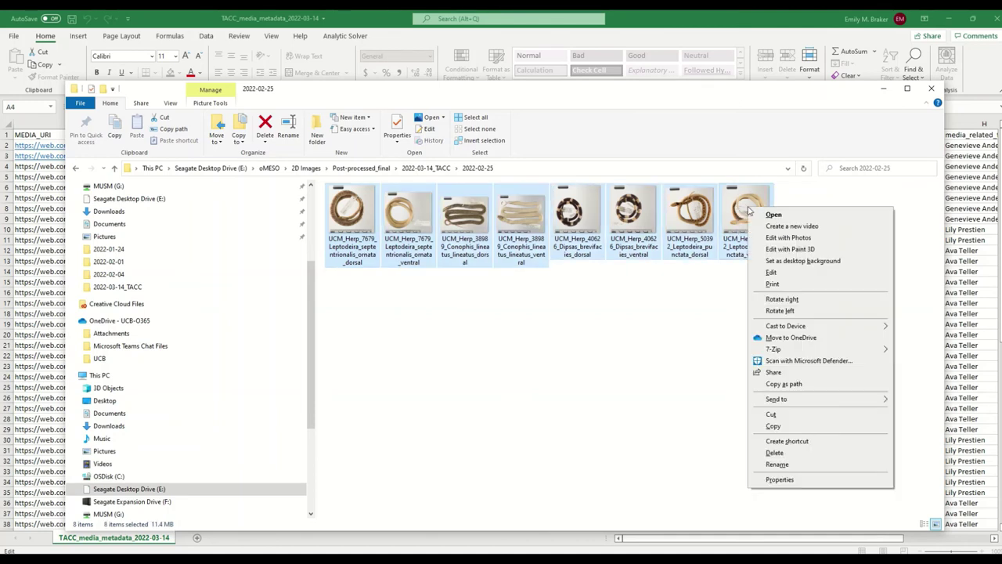
left_click(783, 383)
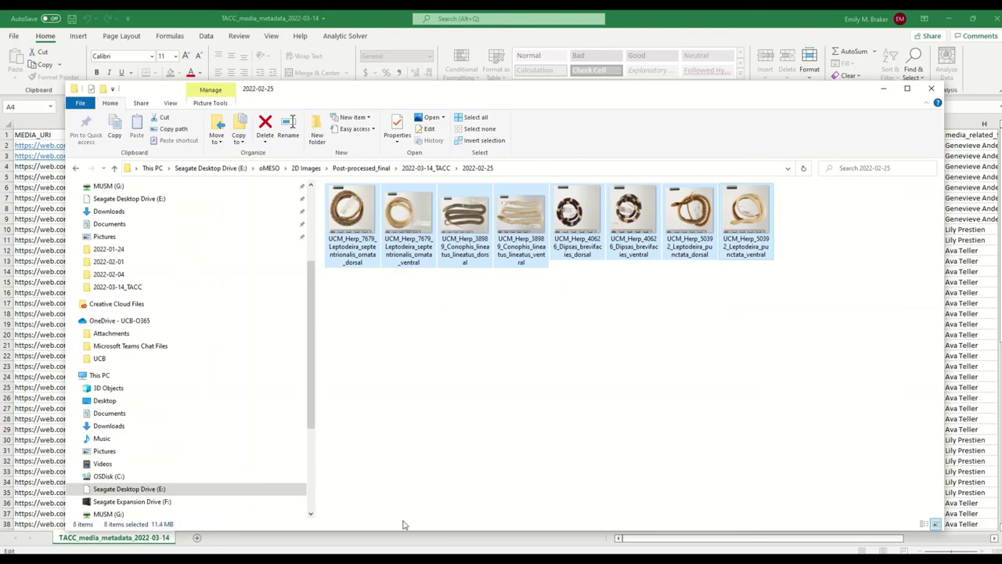
Return to the Excel metadata workbook, add a new sheet and paste the copied image paths starting at cell A1.
left_click(402, 545)
left_click(197, 538)
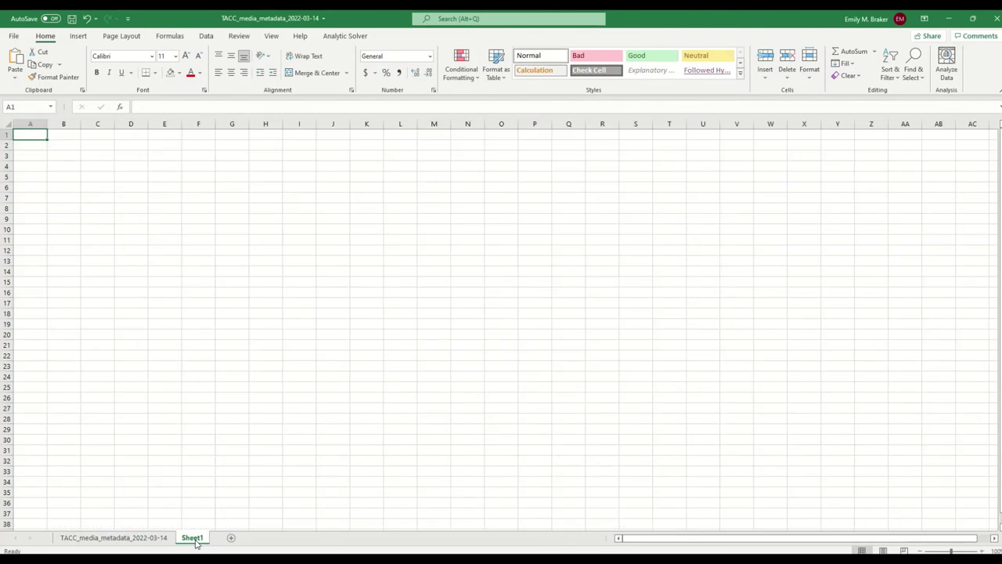
key("ctrl+v")
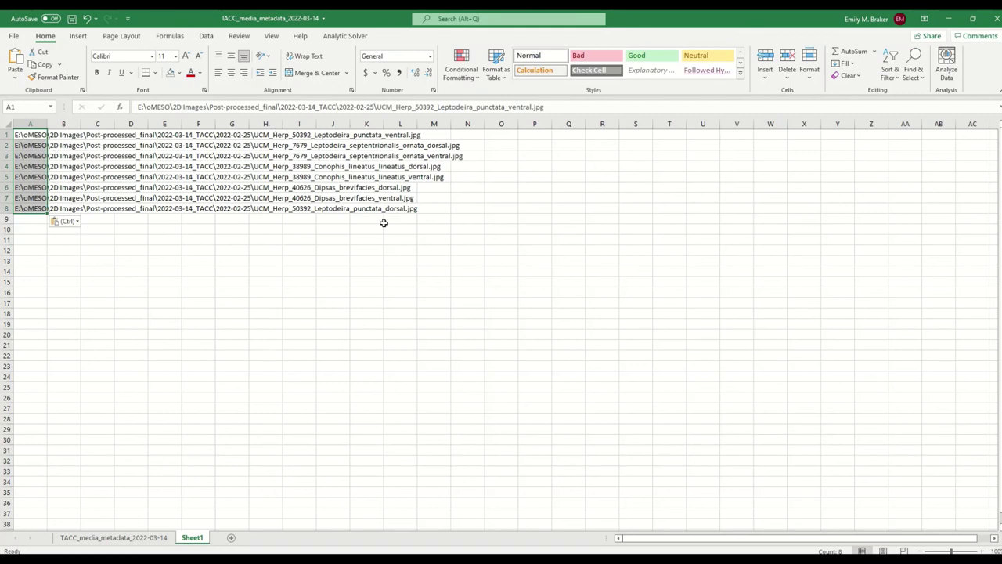
Highlight the local folder path that precedes the image file name in cell A1.
left_click(130, 263)
left_click(34, 136)
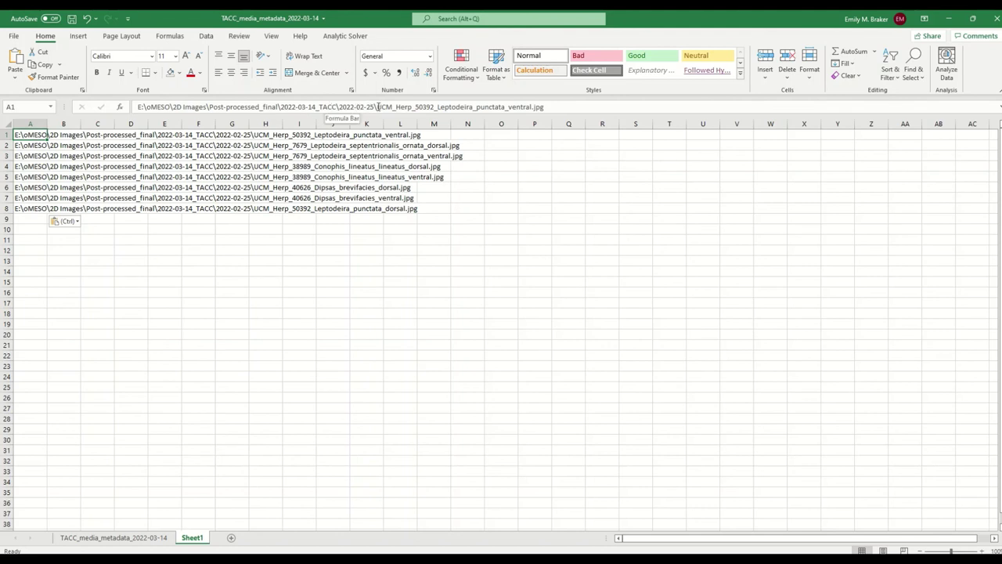
left_click_drag(377, 106, 112, 112)
key("ctrl+f")
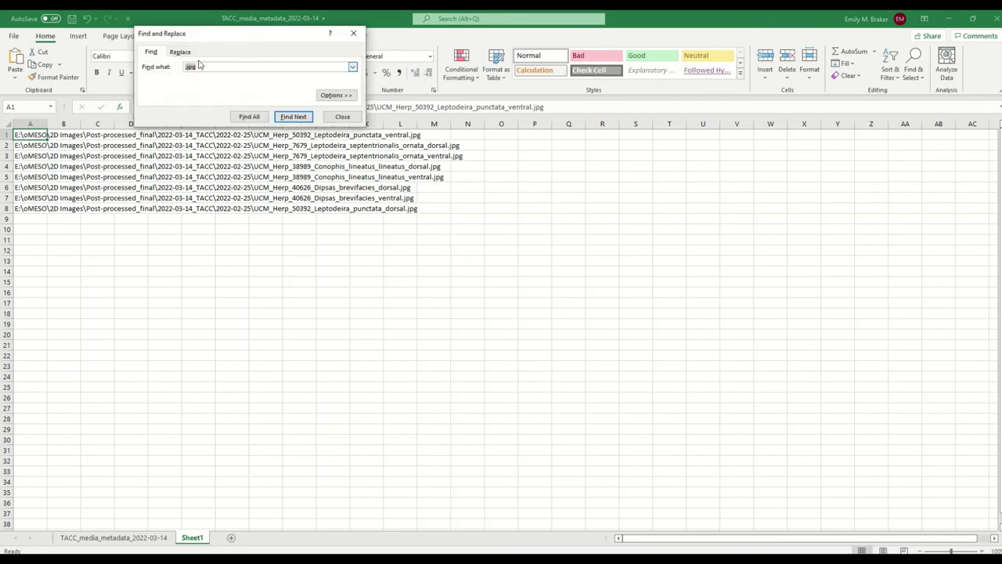
left_click(183, 50)
left_click_drag(213, 68, 161, 66)
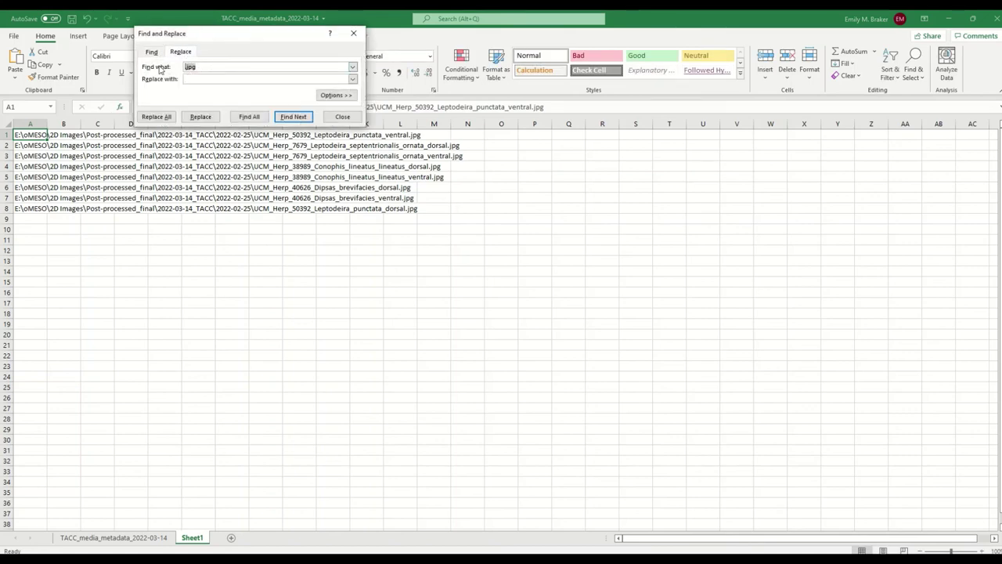
key("BackSpace")
left_click_drag(313, 38, 647, 197)
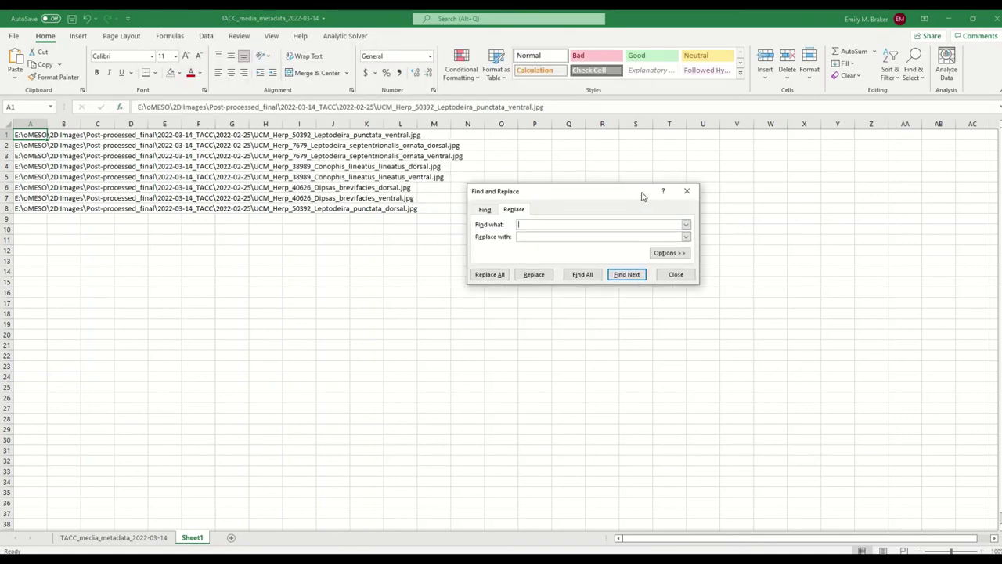
left_click(688, 192)
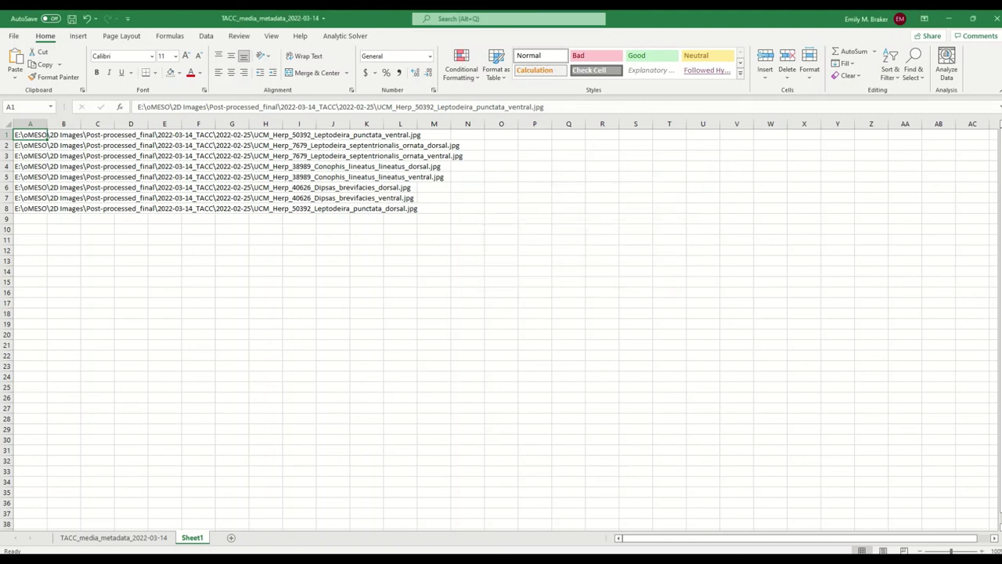